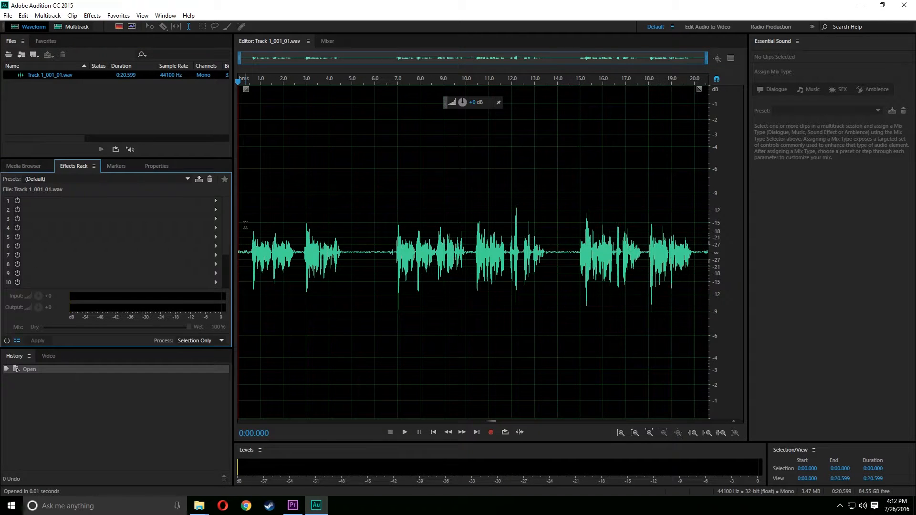
pyautogui.moveTo(245, 225); pyautogui.dragTo(572, 262)
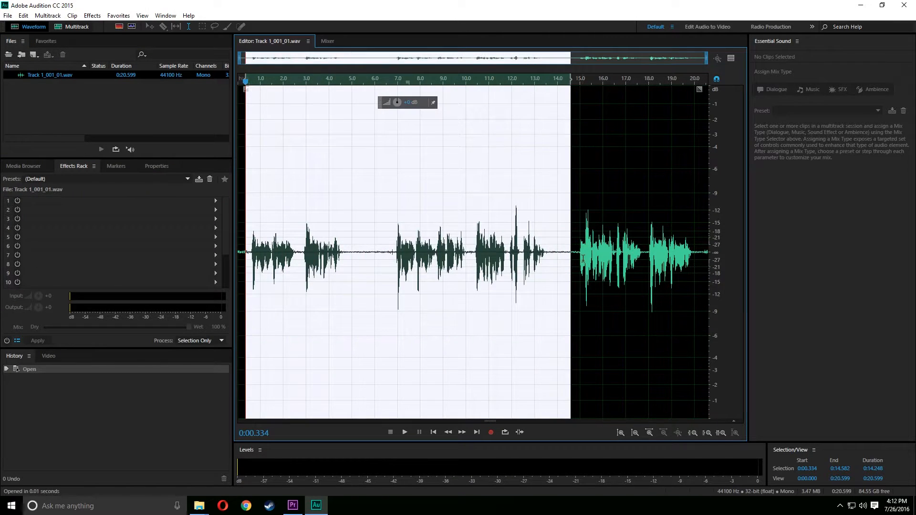
pyautogui.click(613, 259)
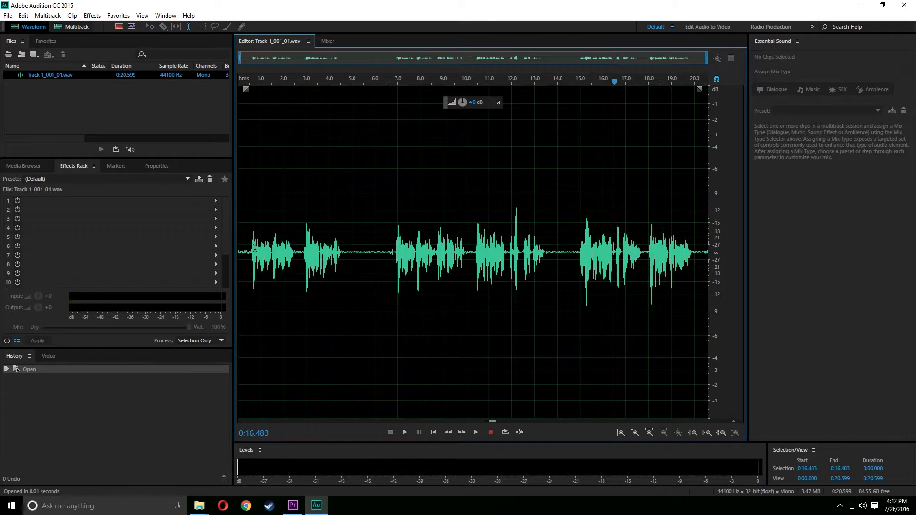
pyautogui.moveTo(247, 247); pyautogui.dragTo(616, 269)
pyautogui.click(511, 276)
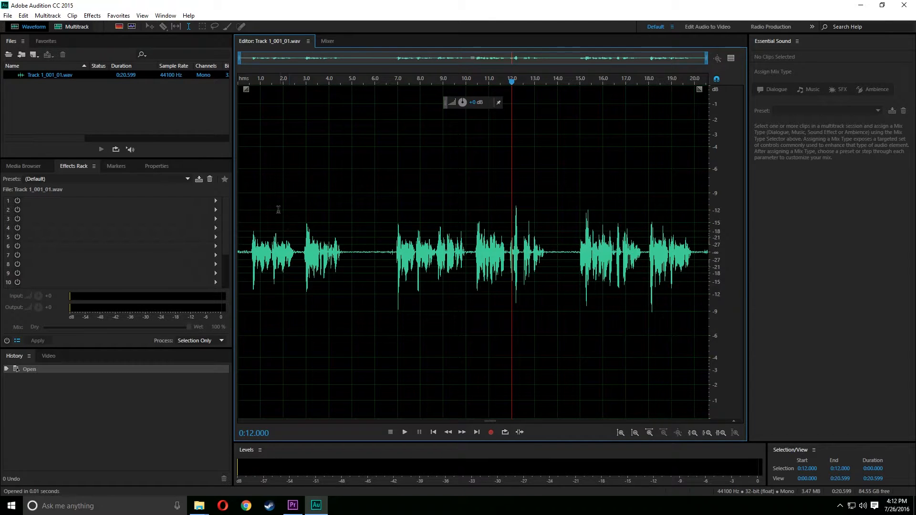
pyautogui.click(125, 109)
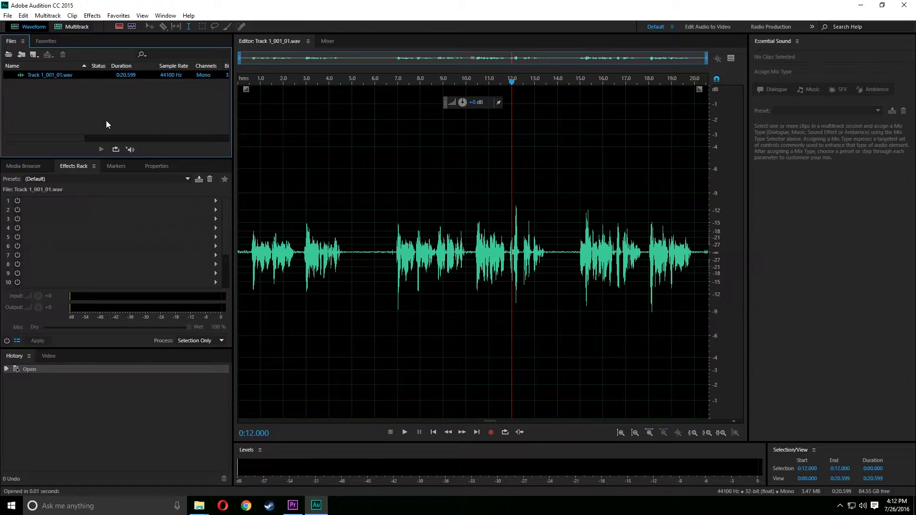
# Open the audio hardware preferences and choose MME as the device class.
pyautogui.click(29, 19)
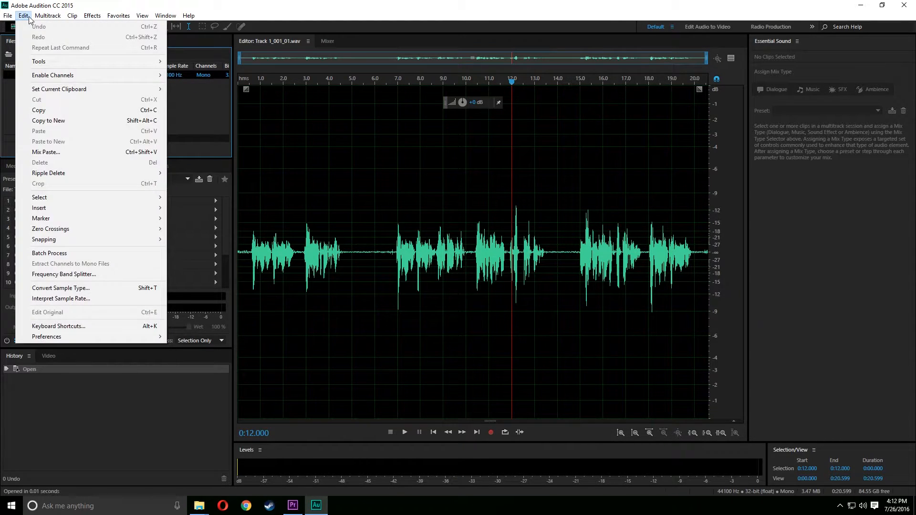
pyautogui.moveTo(92, 343)
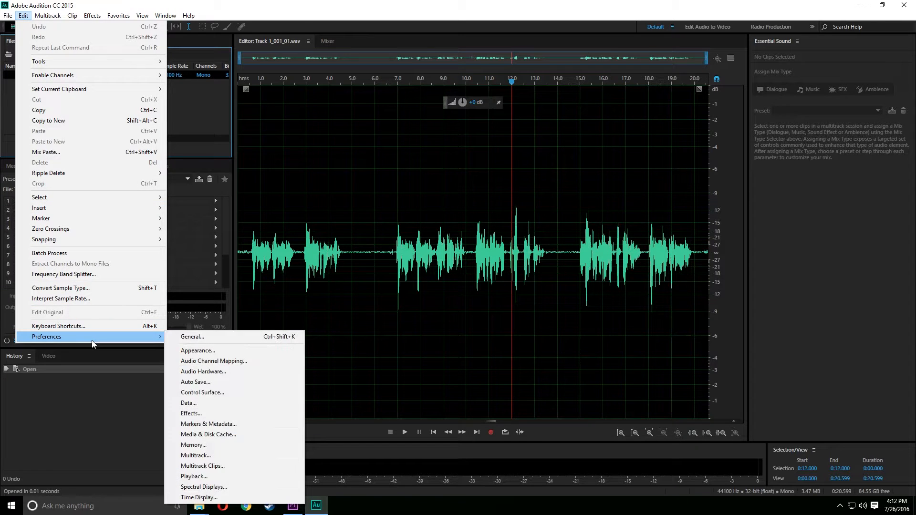
pyautogui.click(219, 376)
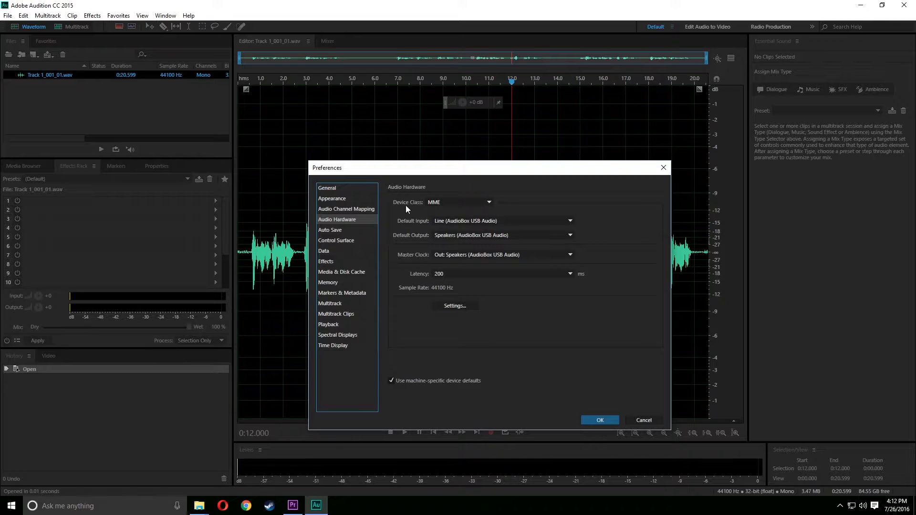
pyautogui.click(446, 203)
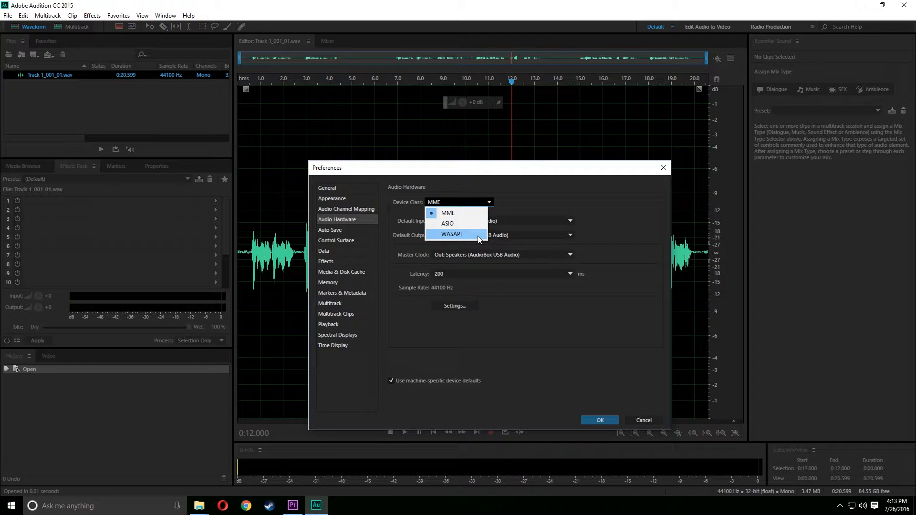
pyautogui.click(457, 213)
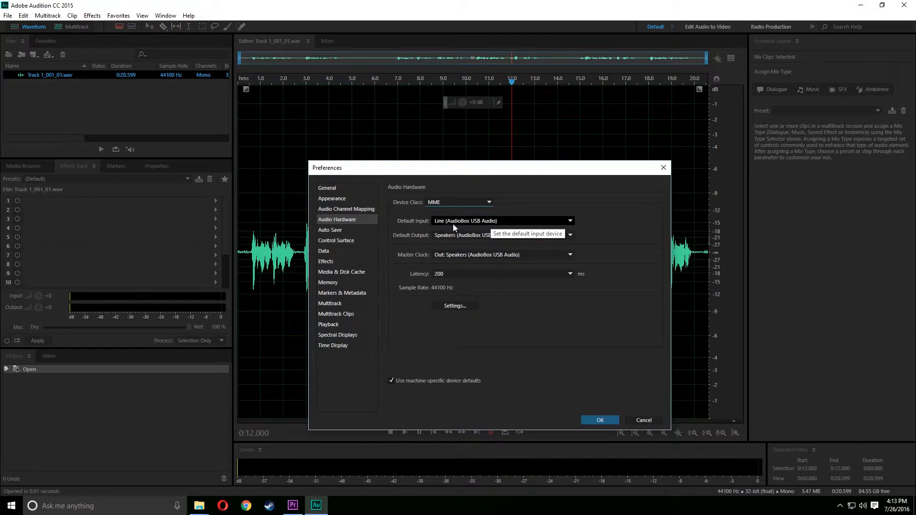
# Set the default input to Line (AudioBox USB Audio), keep Speakers (AudioBox USB Audio) as default output, and accept the preferences.
pyautogui.click(488, 223)
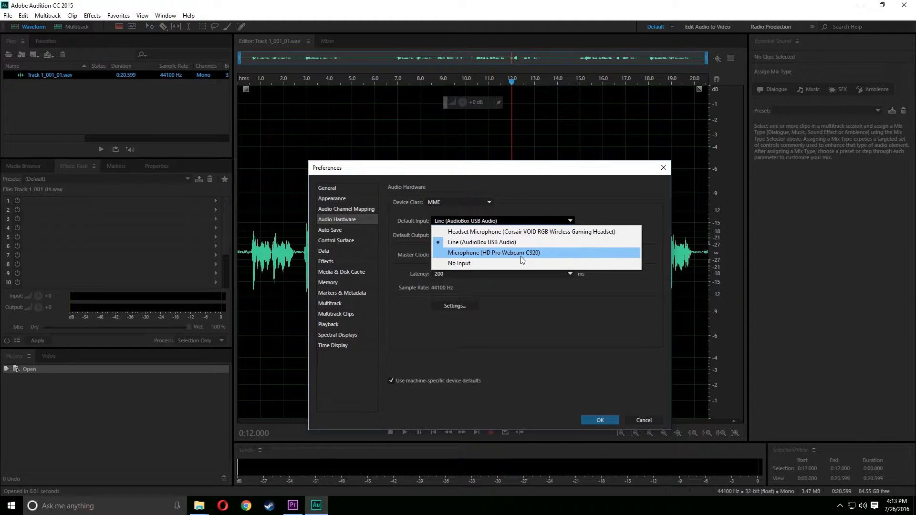
pyautogui.click(496, 245)
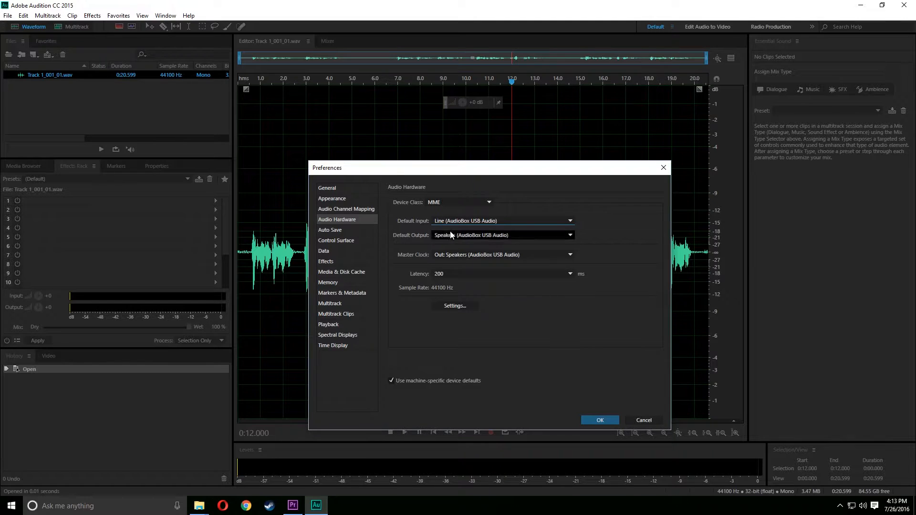
pyautogui.click(461, 235)
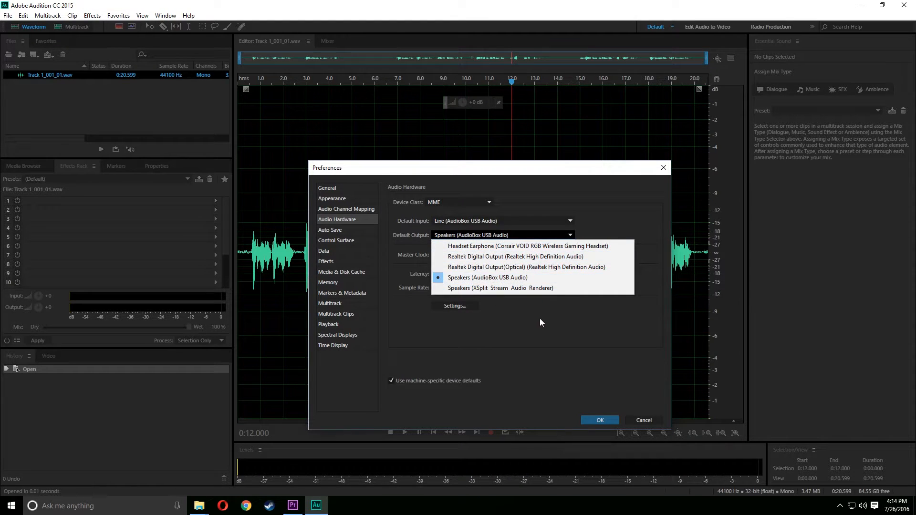
pyautogui.click(531, 336)
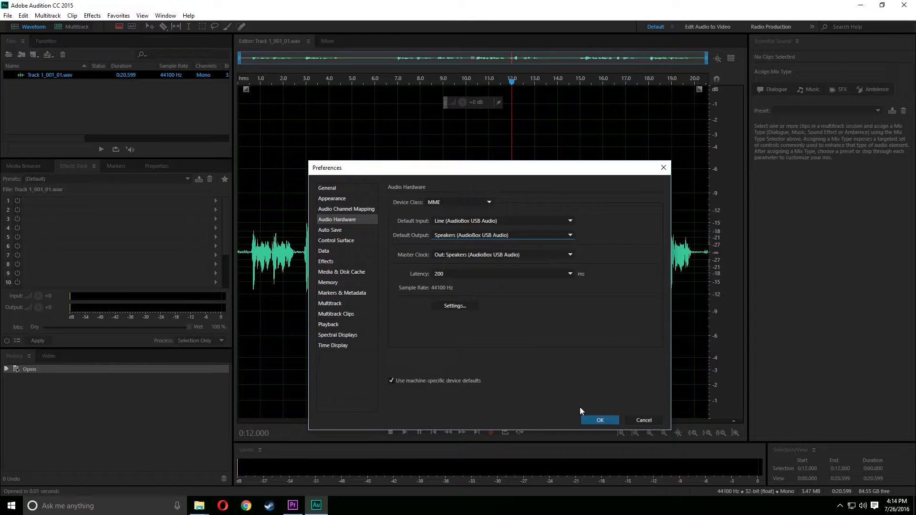
pyautogui.click(599, 421)
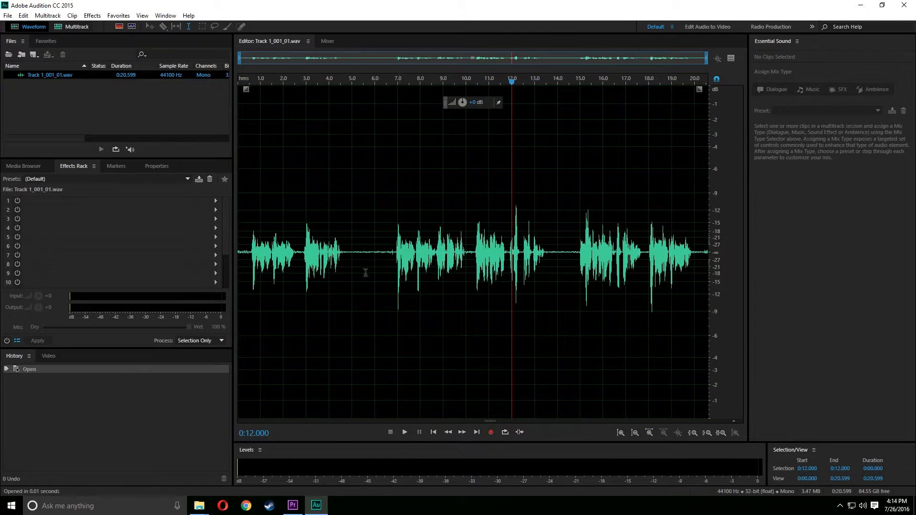
pyautogui.click(123, 110)
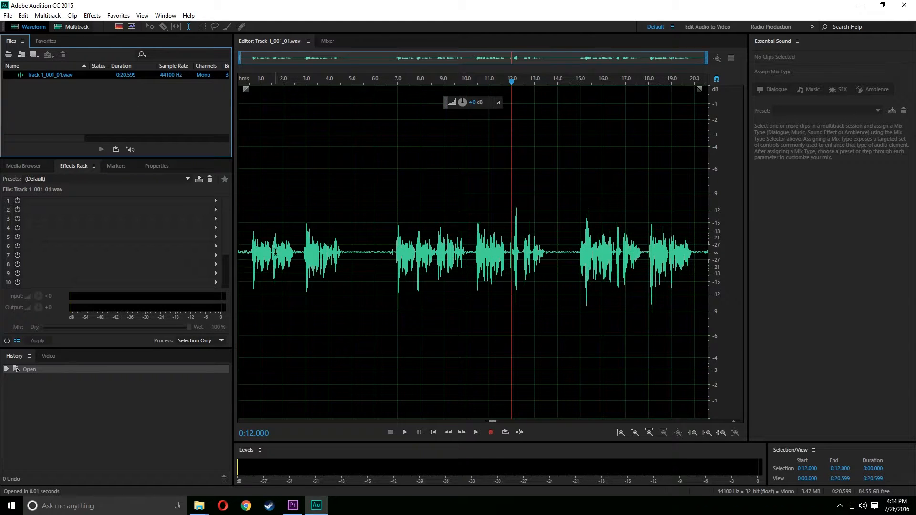
pyautogui.moveTo(249, 242); pyautogui.dragTo(696, 253)
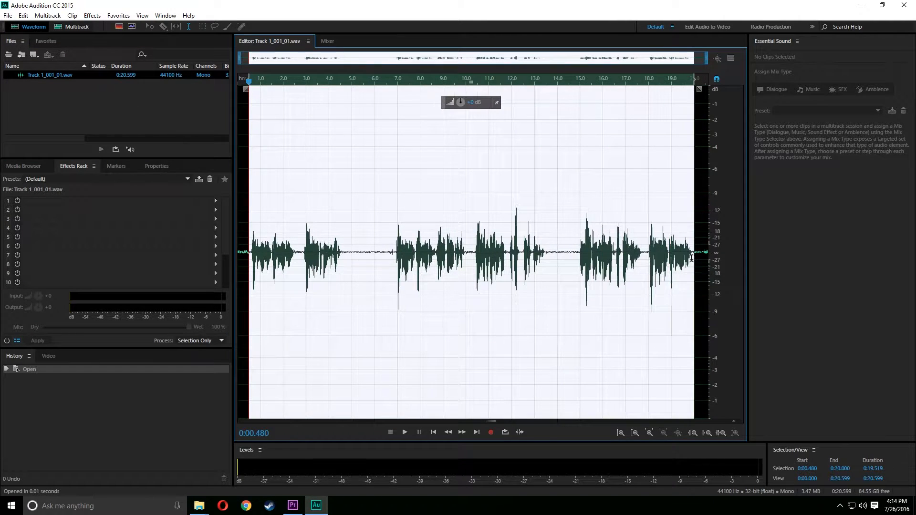
pyautogui.click(680, 258)
pyautogui.click(75, 102)
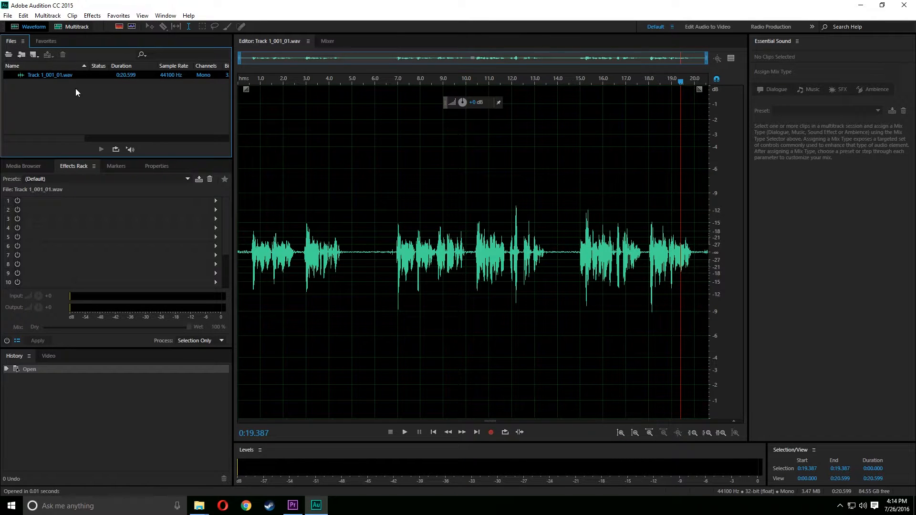
pyautogui.rightClick(75, 100)
pyautogui.press('Escape')
pyautogui.click(23, 6)
pyautogui.click(8, 14)
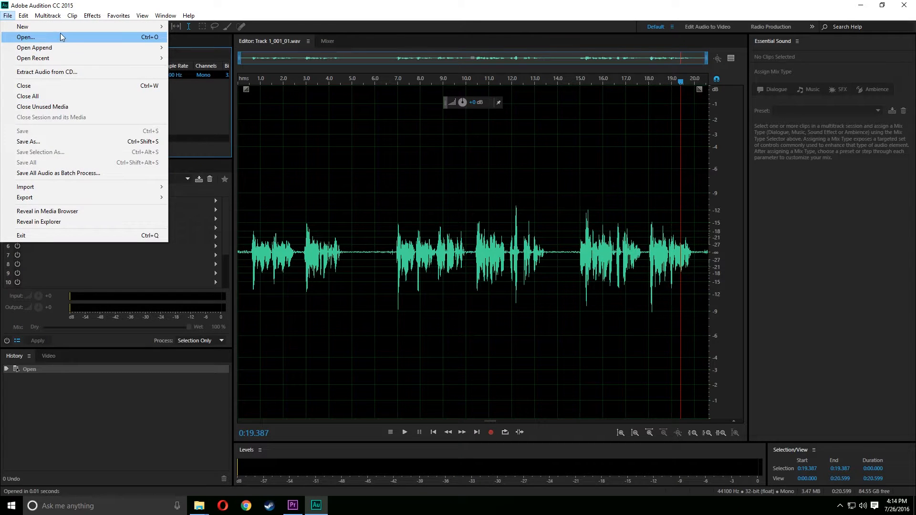
pyautogui.moveTo(66, 27)
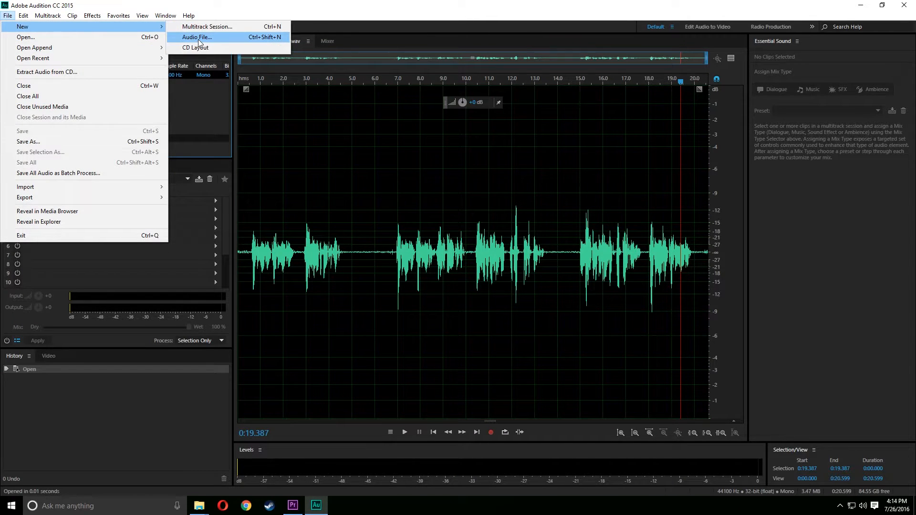
pyautogui.click(202, 223)
# Create a new audio file named Untitled 1 with a 44100 Hz sample rate, Mono channel and 32 (float) bit depth.
pyautogui.rightClick(108, 108)
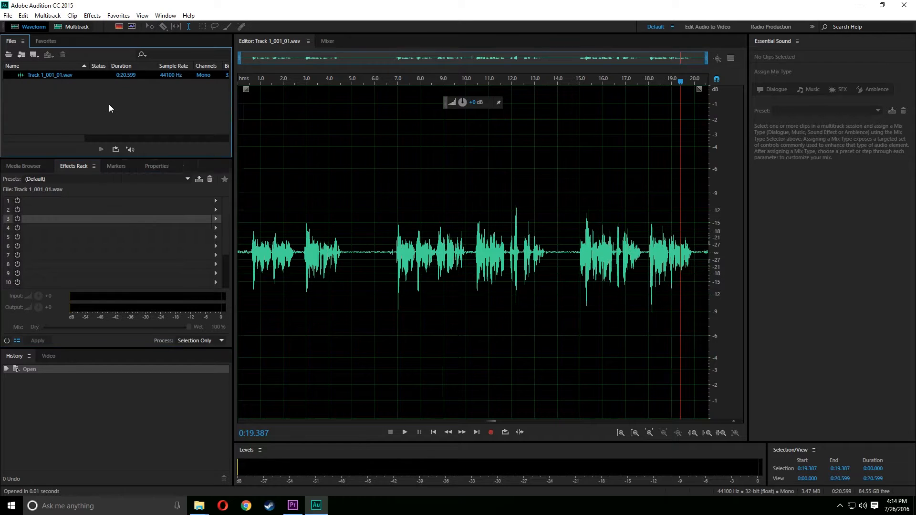
pyautogui.moveTo(150, 113)
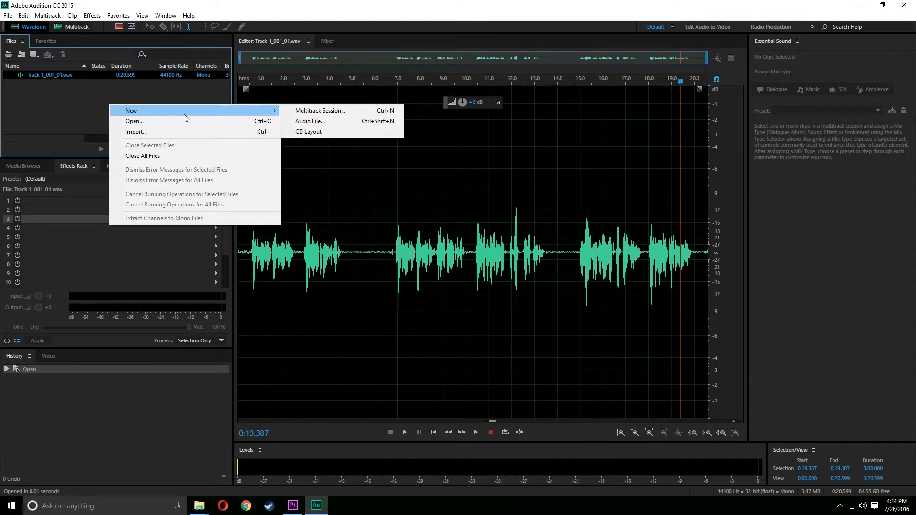
pyautogui.click(325, 121)
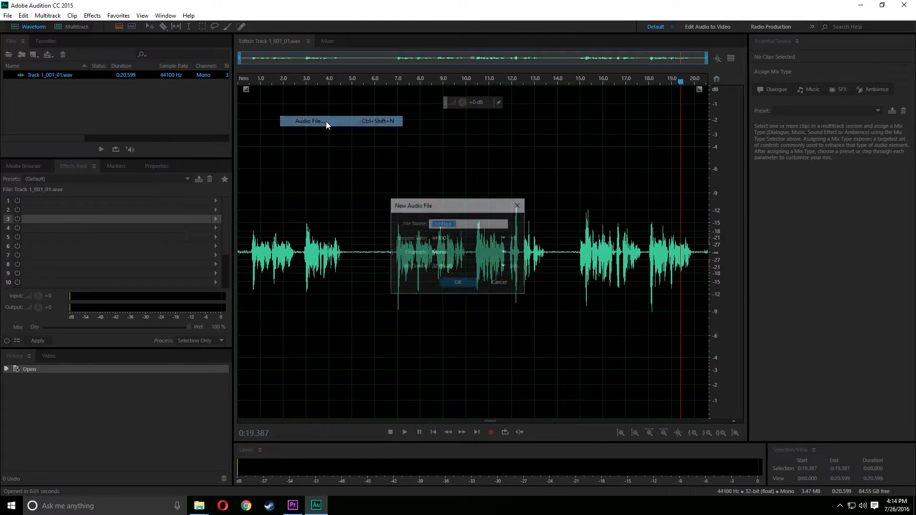
pyautogui.click(455, 237)
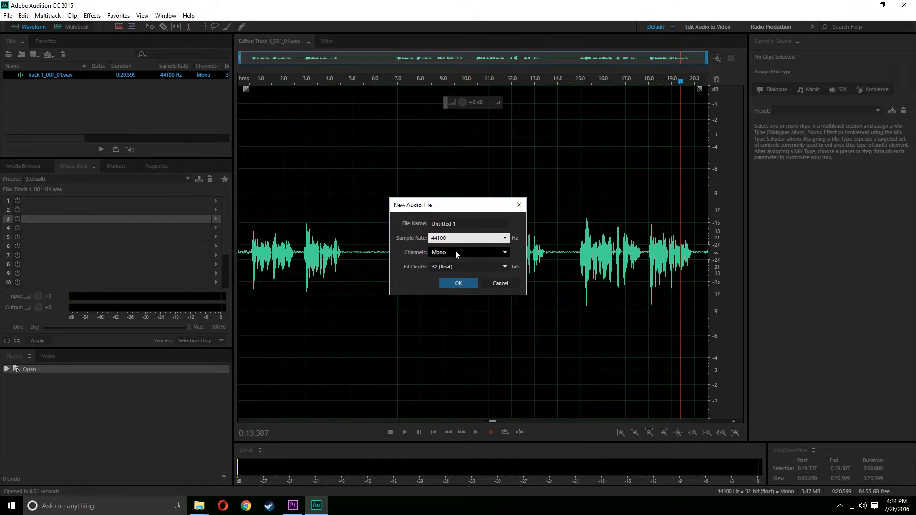
pyautogui.click(455, 254)
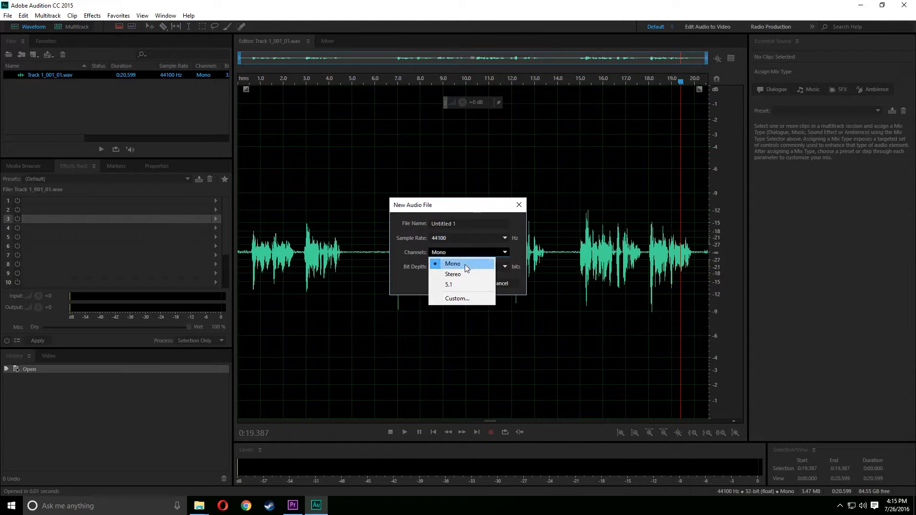
pyautogui.click(465, 264)
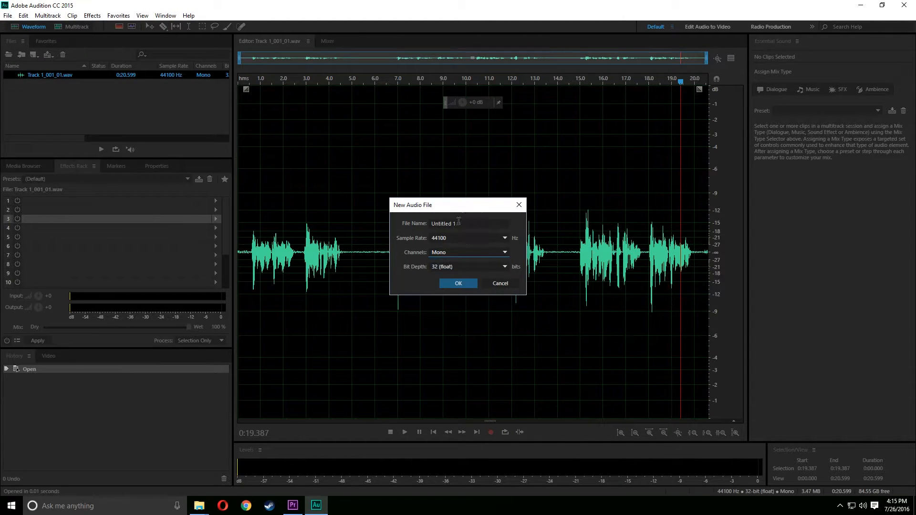
pyautogui.click(462, 268)
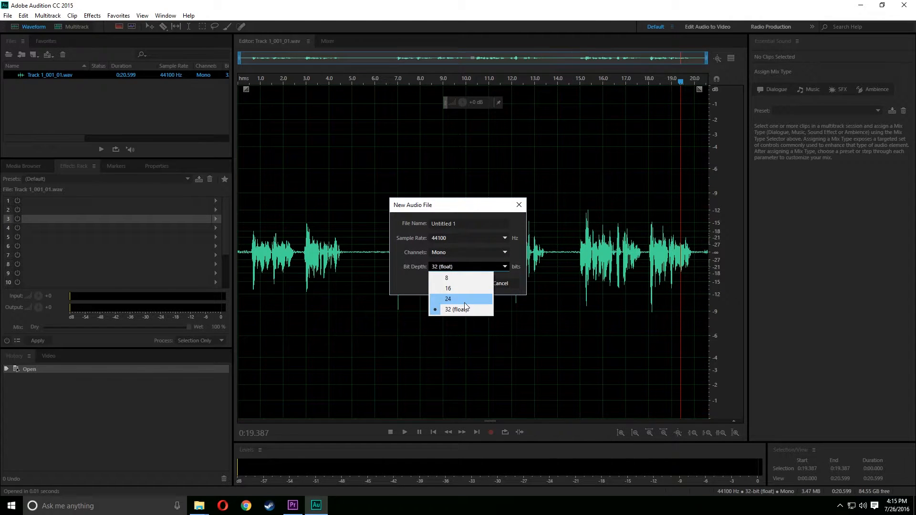
pyautogui.click(478, 267)
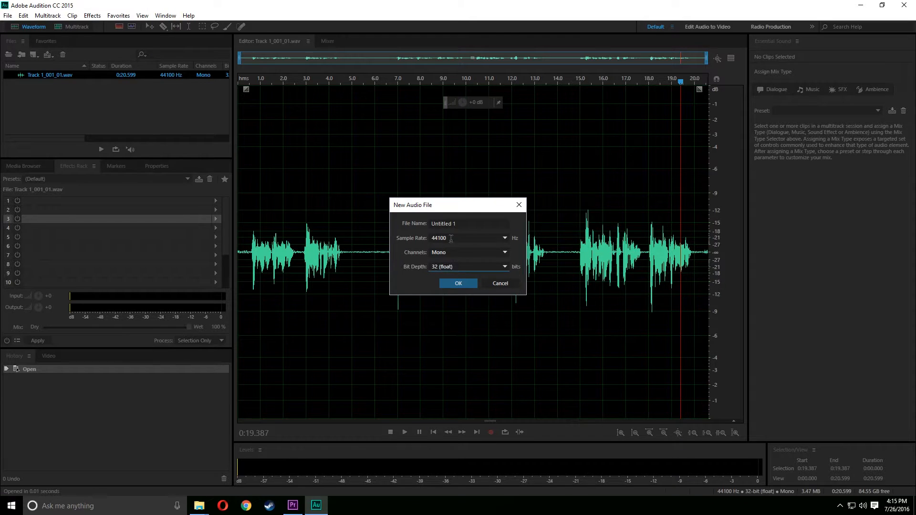
pyautogui.click(458, 284)
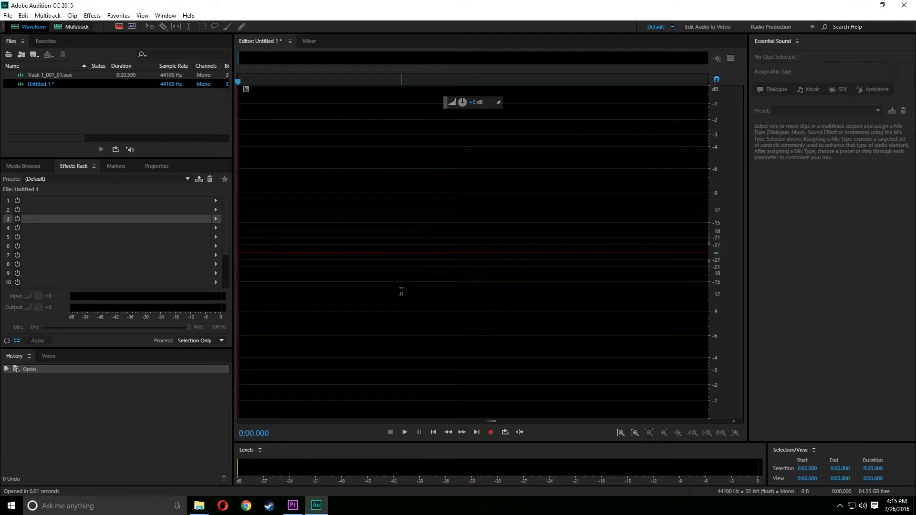
# Record about 1 minute 28 seconds of audio into the empty Untitled 1 file and stop the recording.
pyautogui.click(94, 101)
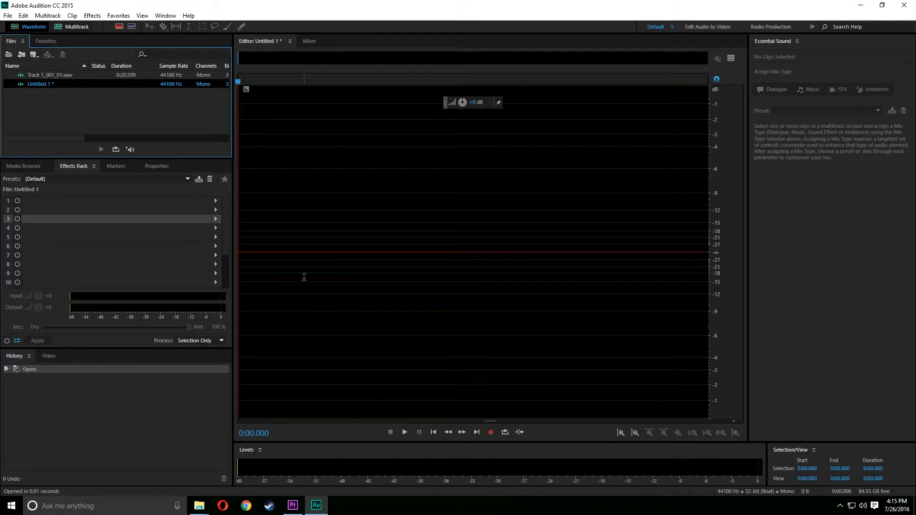
pyautogui.click(491, 432)
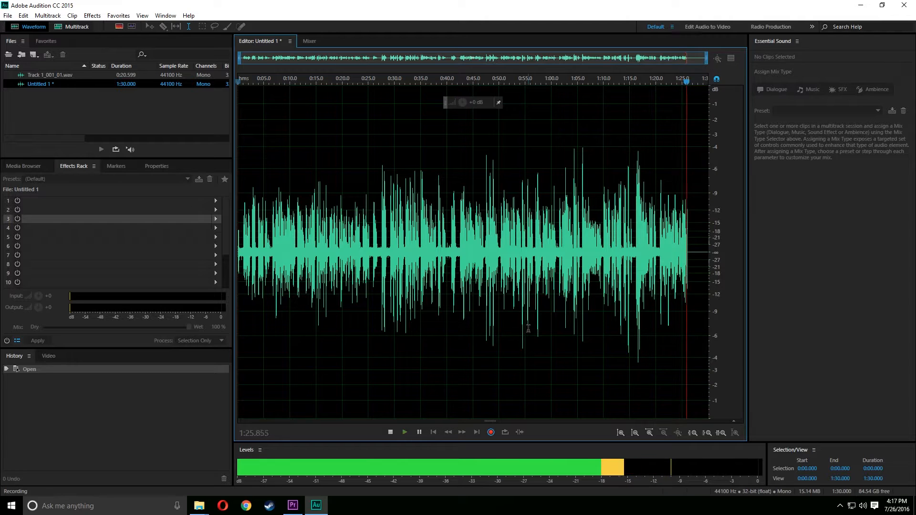
pyautogui.click(391, 431)
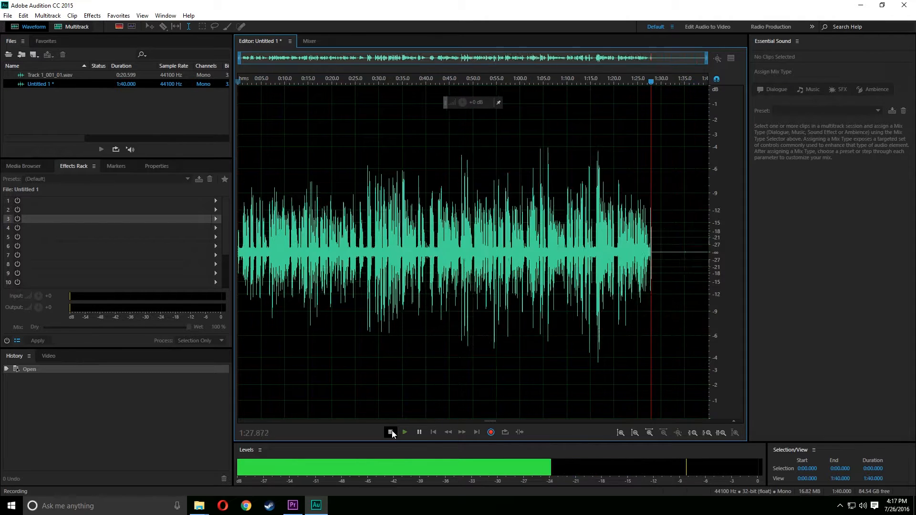
pyautogui.click(464, 288)
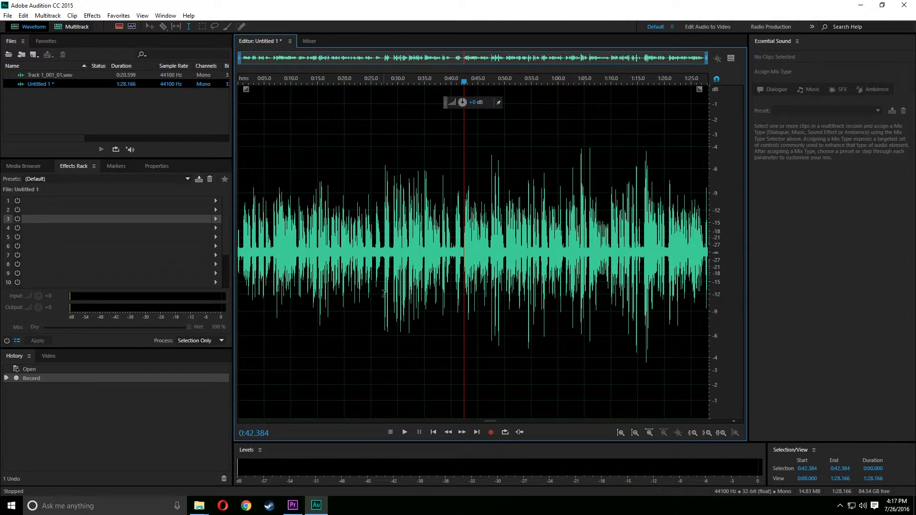
pyautogui.moveTo(345, 278); pyautogui.dragTo(531, 323)
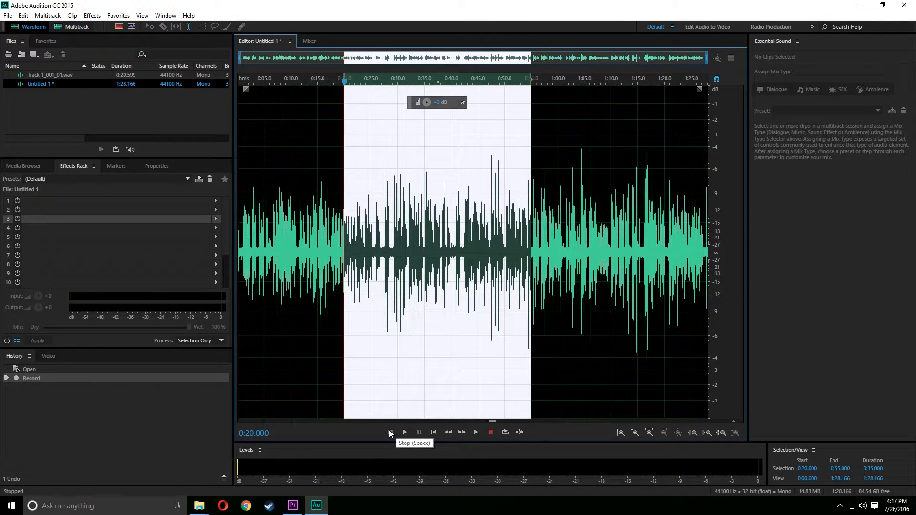
pyautogui.click(306, 301)
pyautogui.moveTo(306, 301); pyautogui.dragTo(466, 307)
pyautogui.click(487, 311)
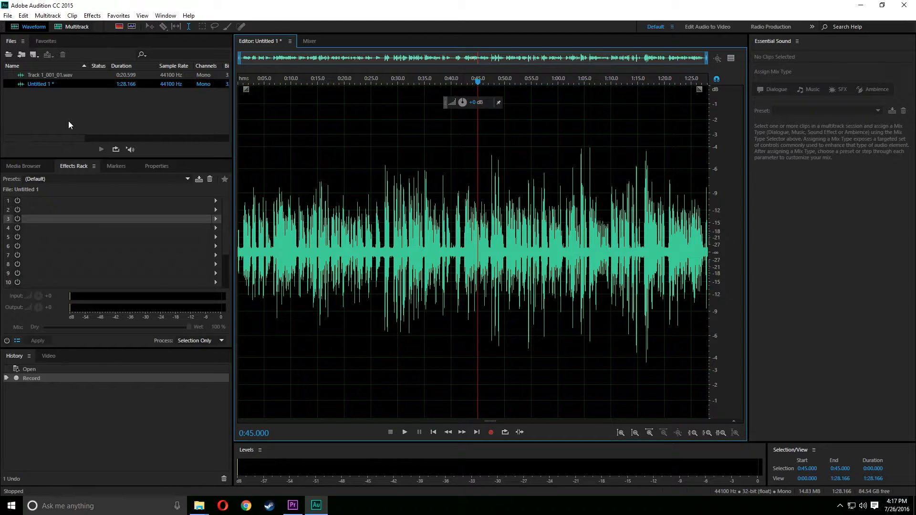
pyautogui.click(119, 116)
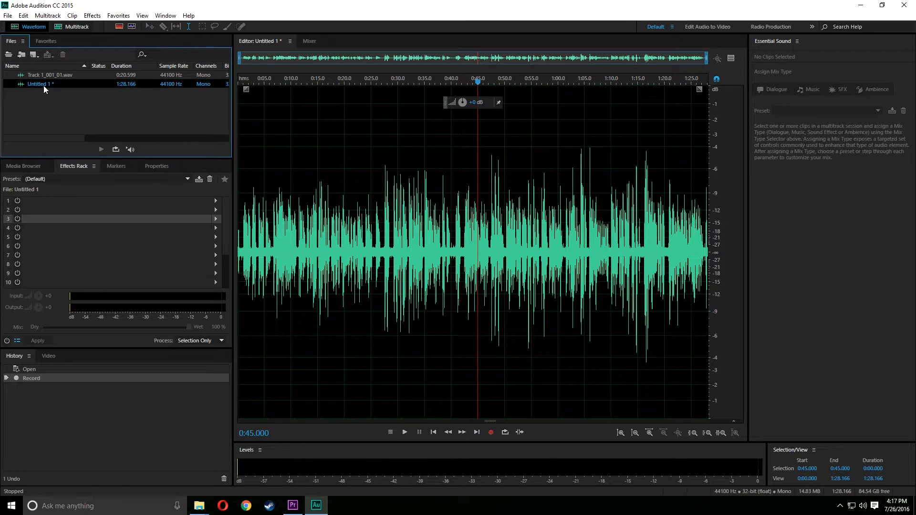
# Export the Untitled 1 recording to the Documents folder as Untitled 1.wav in Wave PCM format, keeping markers and other metadata included.
pyautogui.click(32, 87)
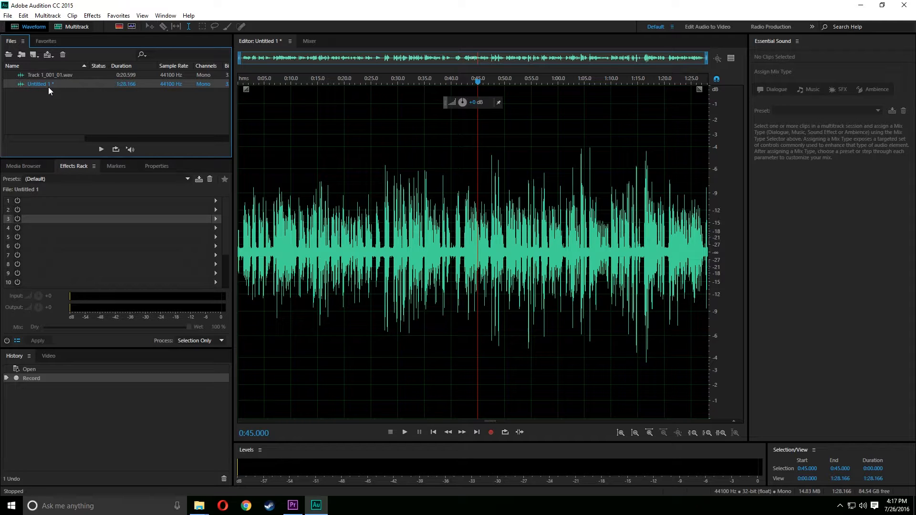
pyautogui.click(7, 16)
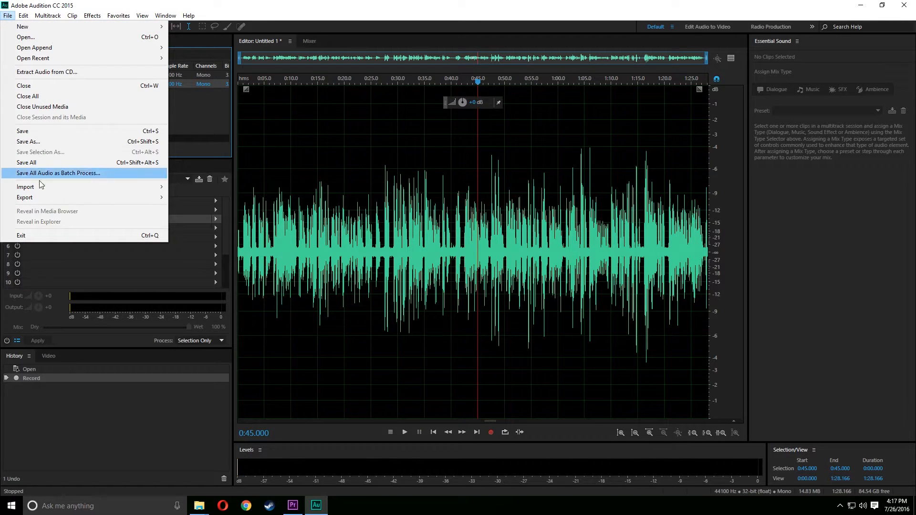
pyautogui.moveTo(42, 199)
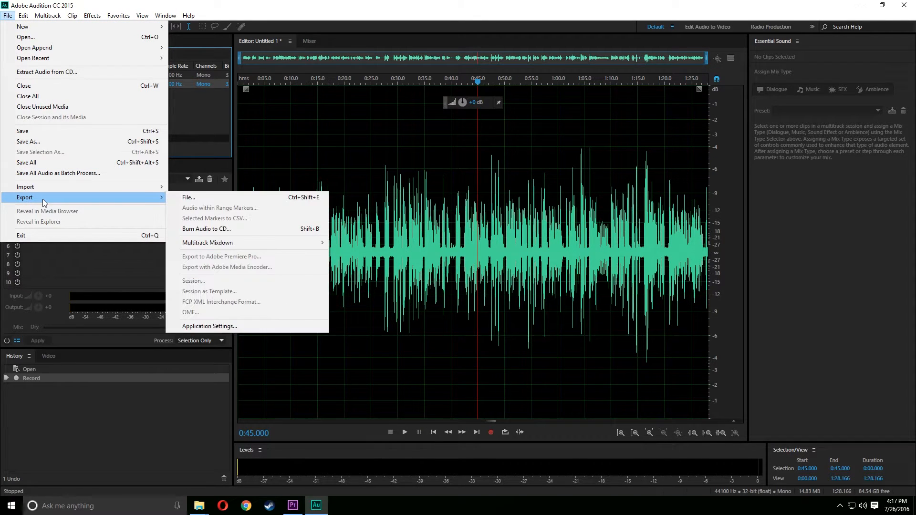
pyautogui.click(203, 201)
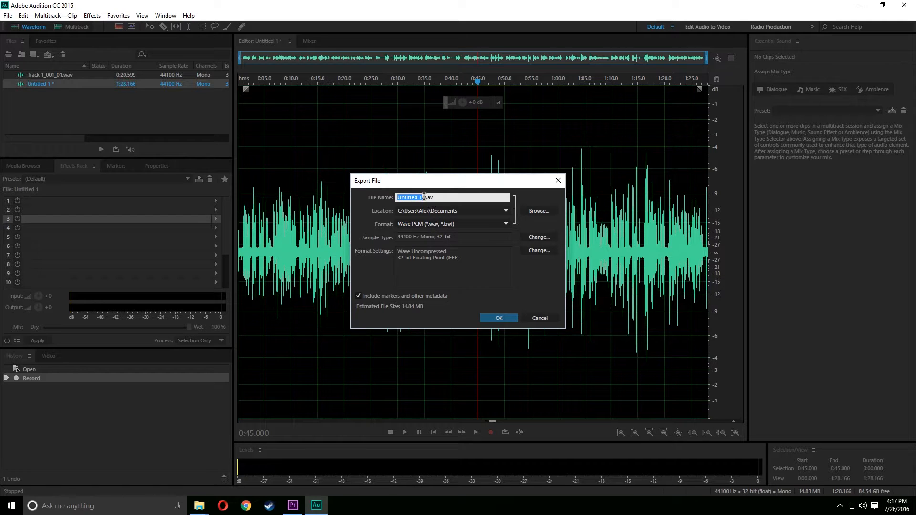
pyautogui.click(399, 307)
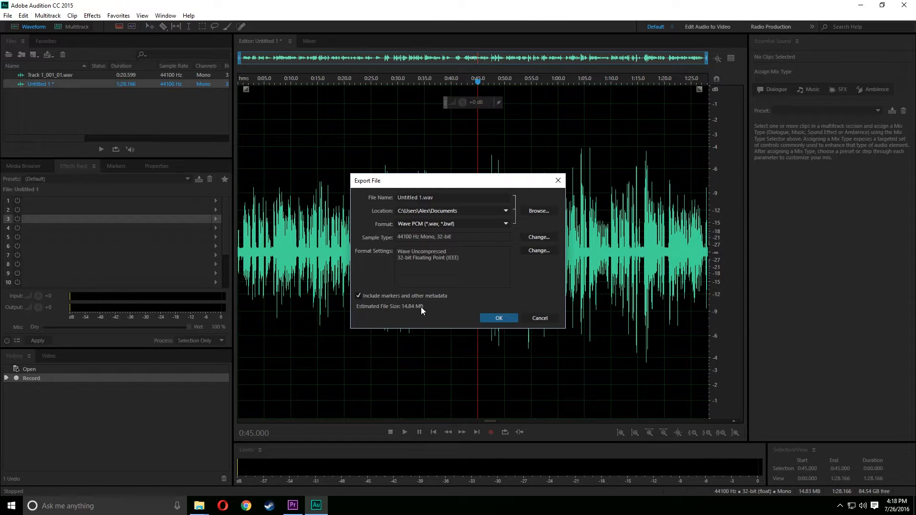
pyautogui.click(494, 318)
pyautogui.click(432, 221)
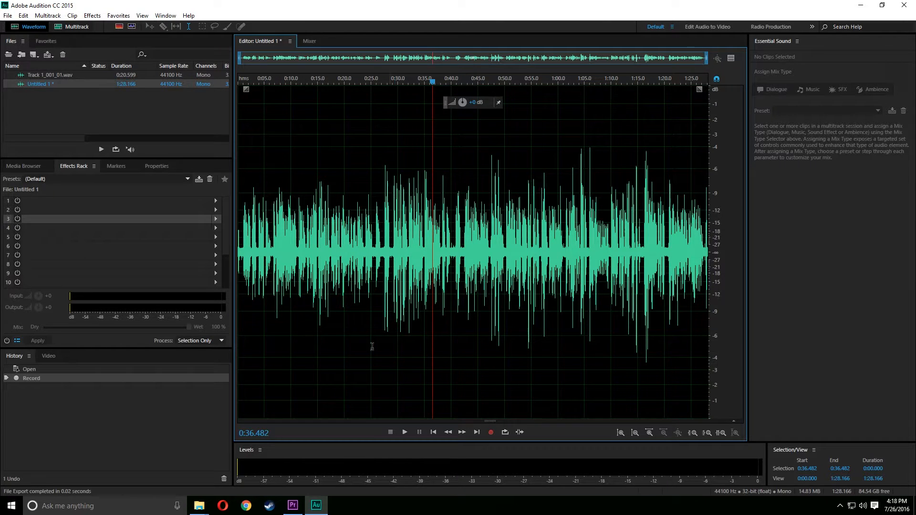
pyautogui.moveTo(365, 279); pyautogui.dragTo(515, 269)
pyautogui.click(575, 245)
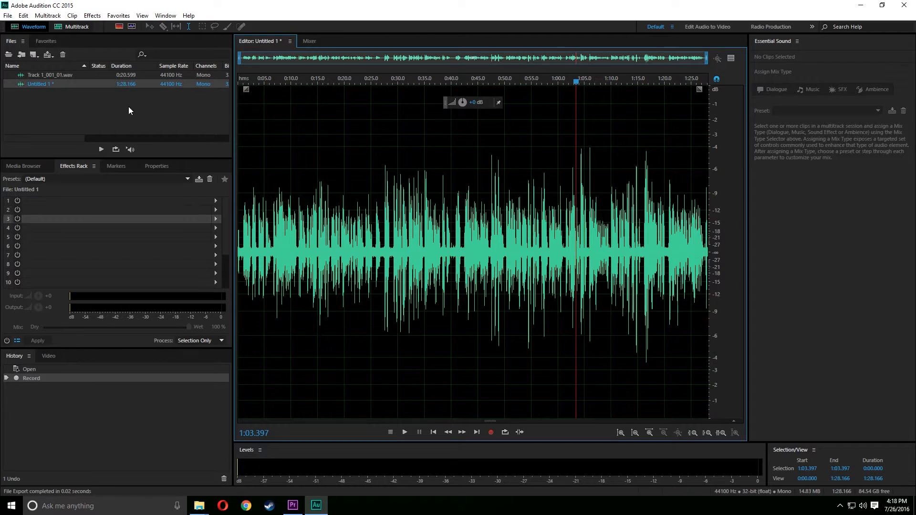
# Open Track 1_001_01.wav in the waveform editor and delete about the first 6.5 seconds of its audio.
pyautogui.click(86, 84)
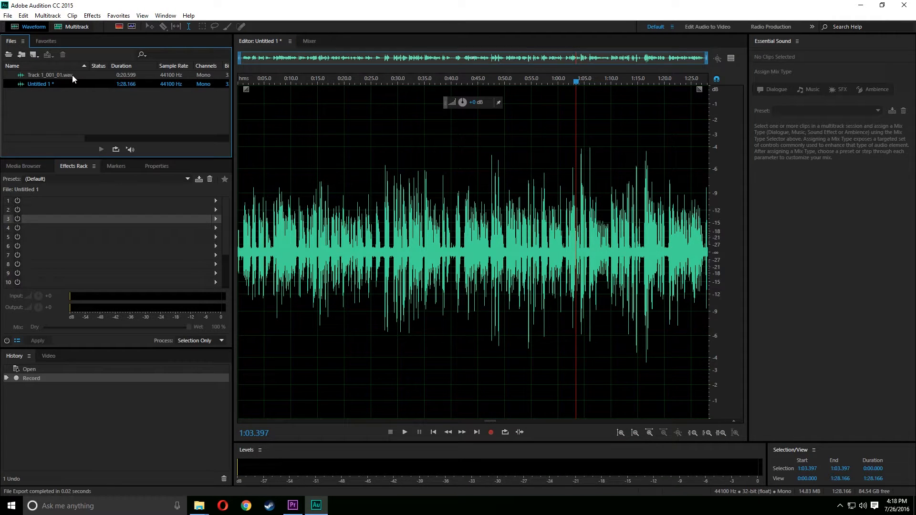
pyautogui.doubleClick(72, 76)
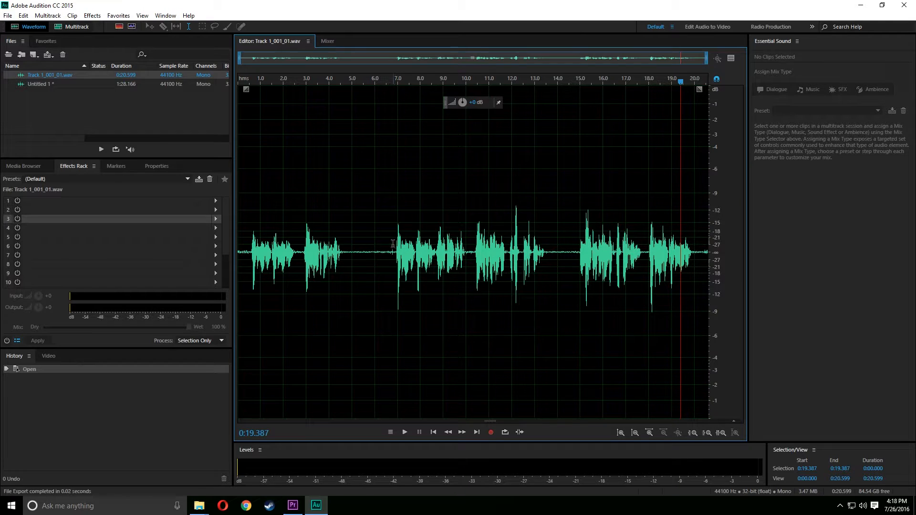
pyautogui.moveTo(387, 243); pyautogui.dragTo(620, 256)
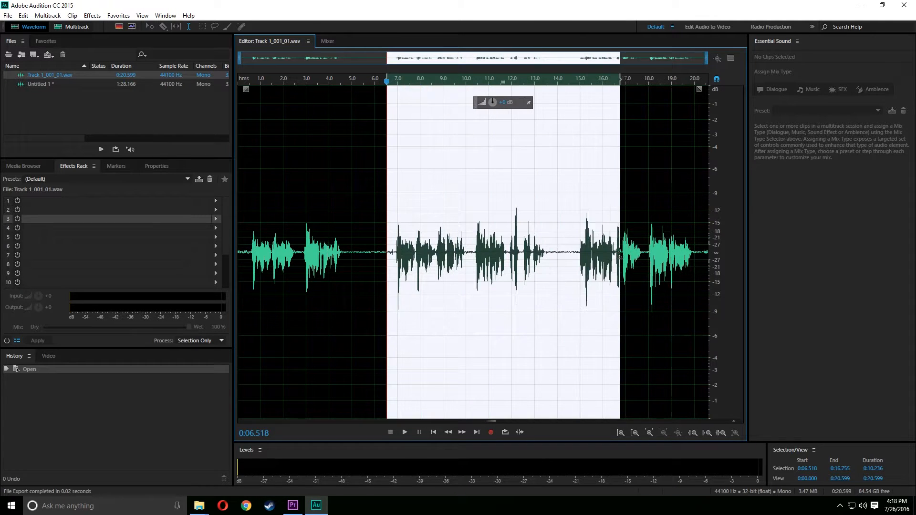
pyautogui.click(647, 261)
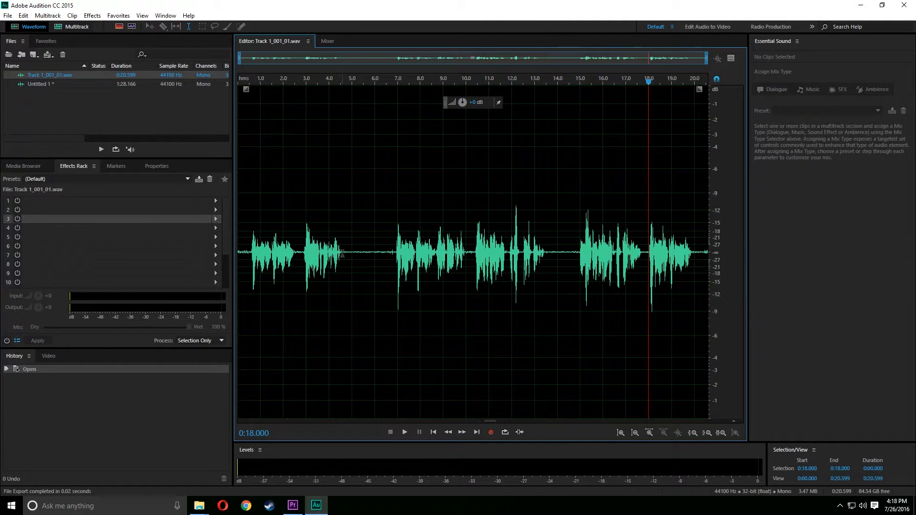
pyautogui.moveTo(380, 252); pyautogui.dragTo(114, 265)
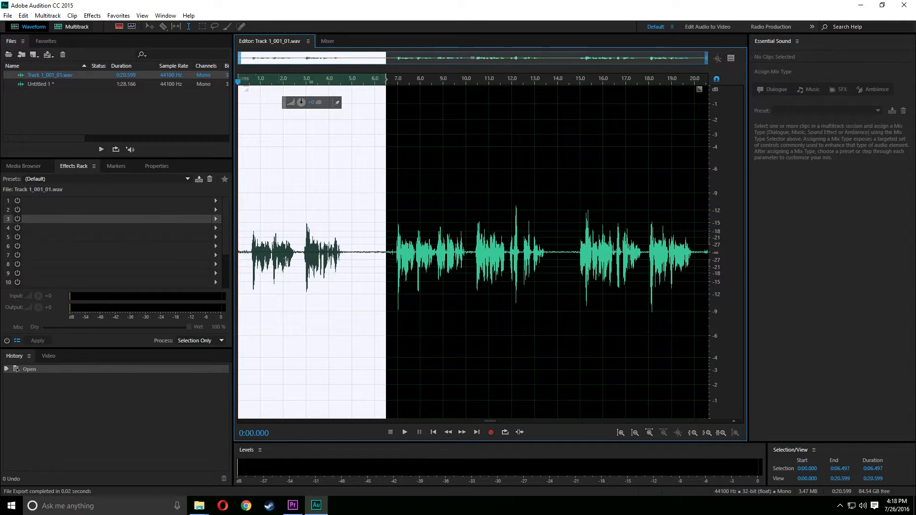
pyautogui.press('Delete')
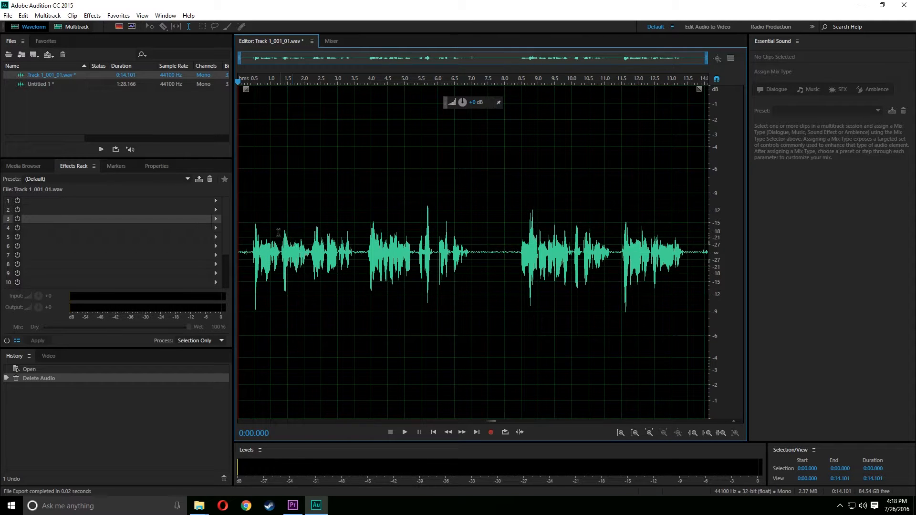
# Play Track 1_001_01.wav from the start into the quiet gap after 7 seconds, stop playback and place the playhead at 6 seconds.
pyautogui.click(405, 432)
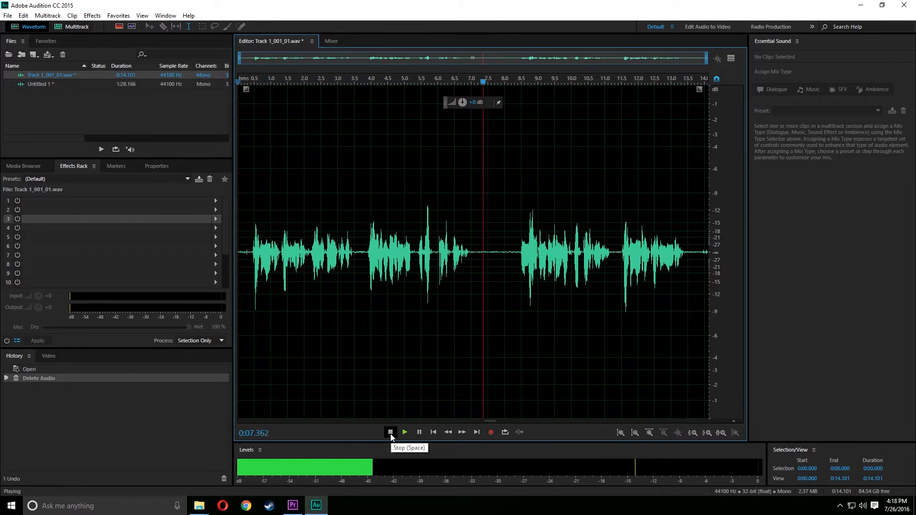
pyautogui.click(390, 432)
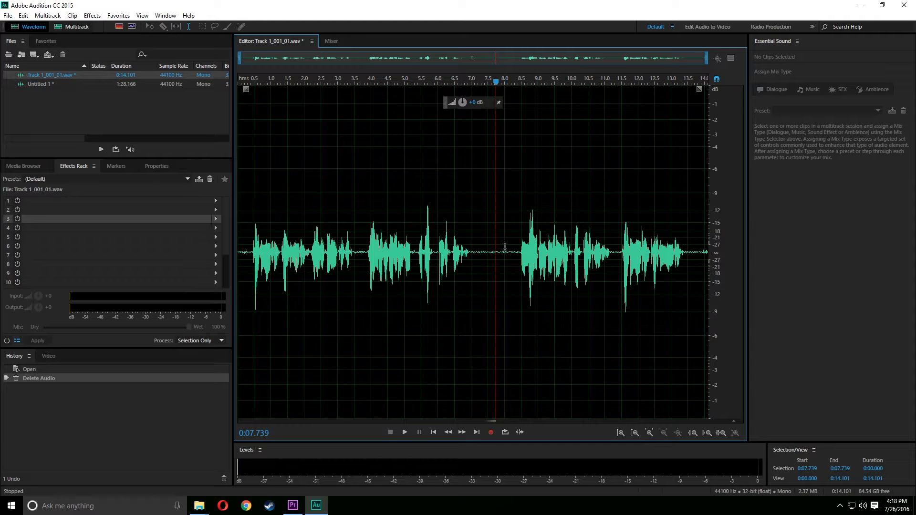
pyautogui.click(441, 229)
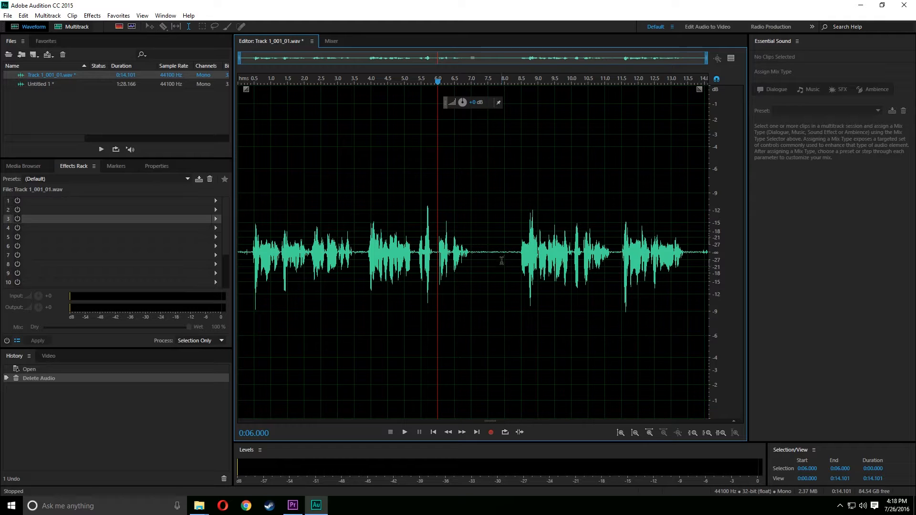
pyautogui.moveTo(479, 255); pyautogui.dragTo(513, 254)
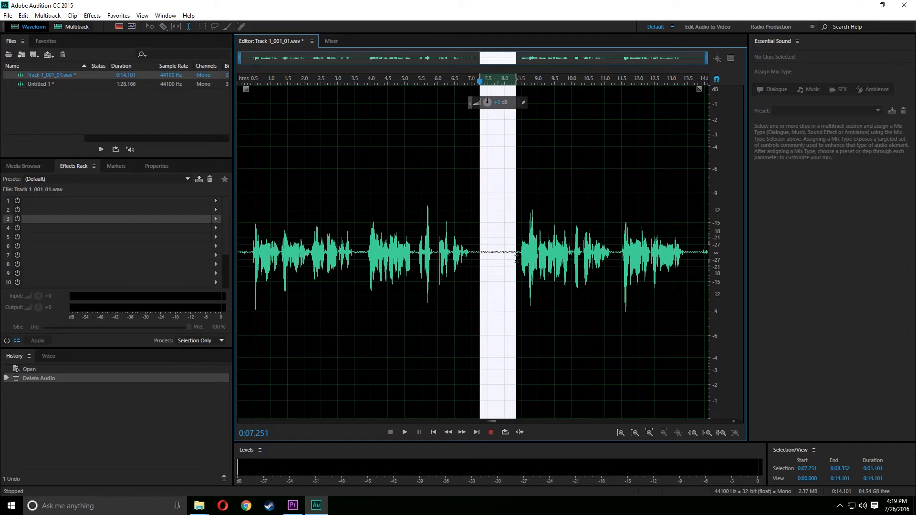
pyautogui.click(504, 254)
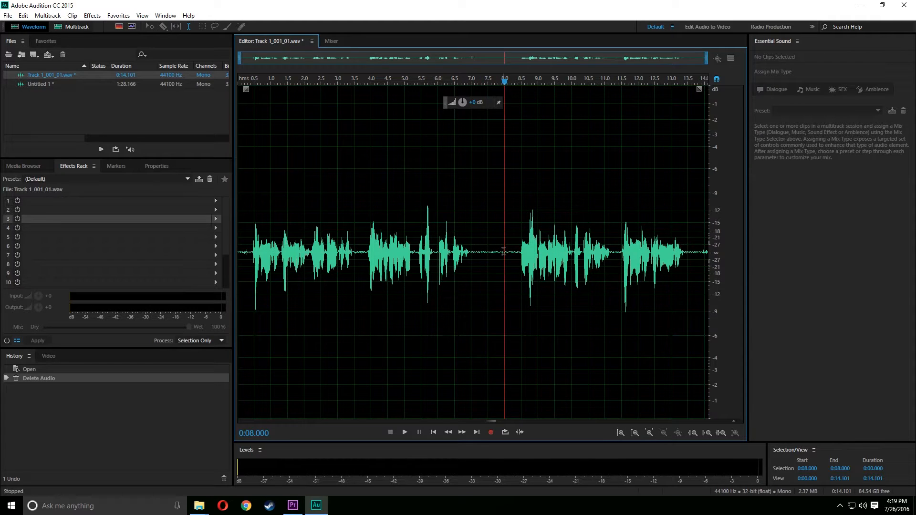
pyautogui.moveTo(482, 252); pyautogui.dragTo(510, 255)
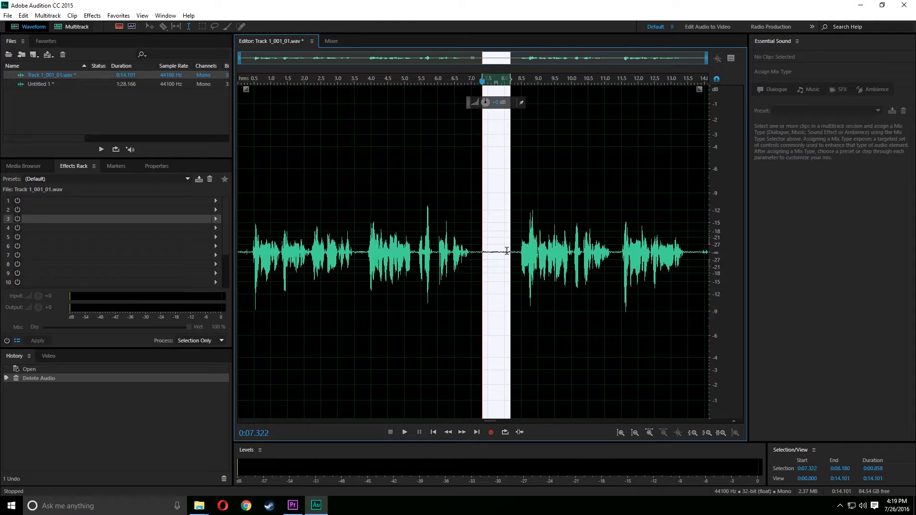
pyautogui.press('Right')
# Select the quiet gap from about 7.4 to 8.25 seconds and capture it as the noise print.
pyautogui.moveTo(483, 250); pyautogui.dragTo(513, 253)
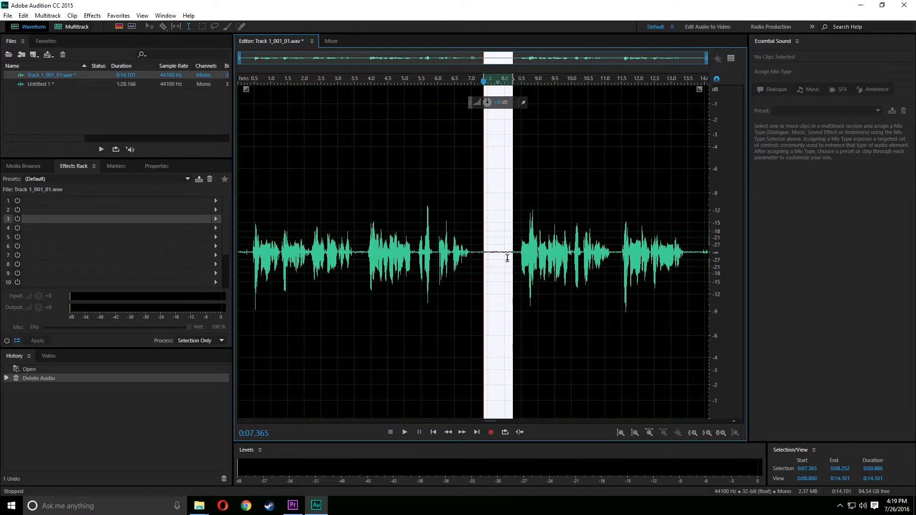
pyautogui.click(91, 17)
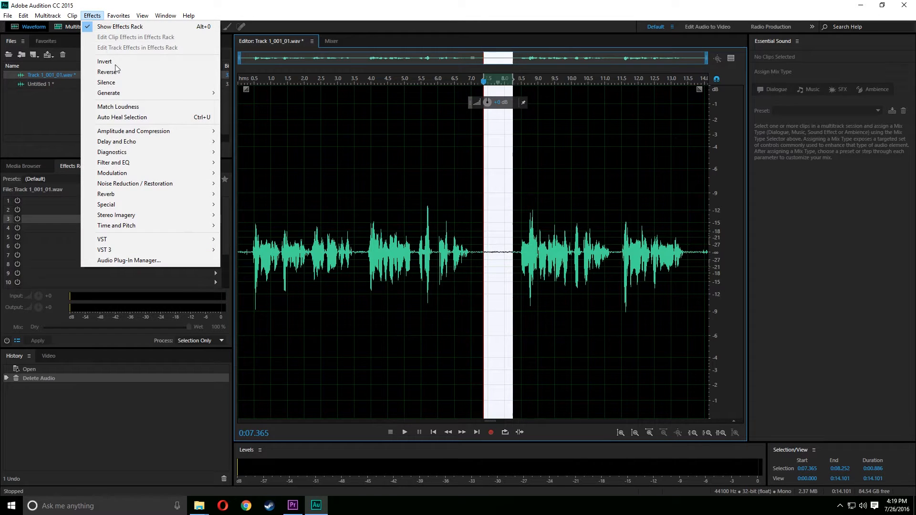
pyautogui.moveTo(147, 185)
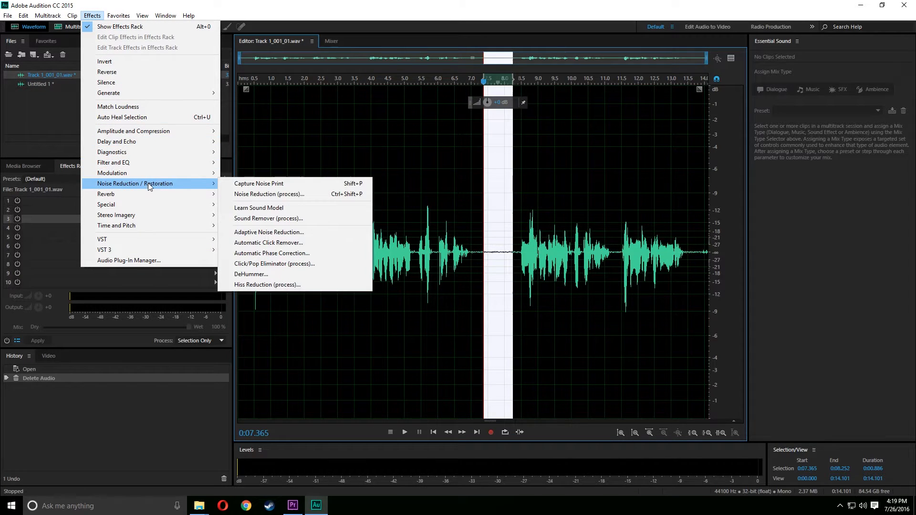
pyautogui.click(253, 186)
pyautogui.click(547, 271)
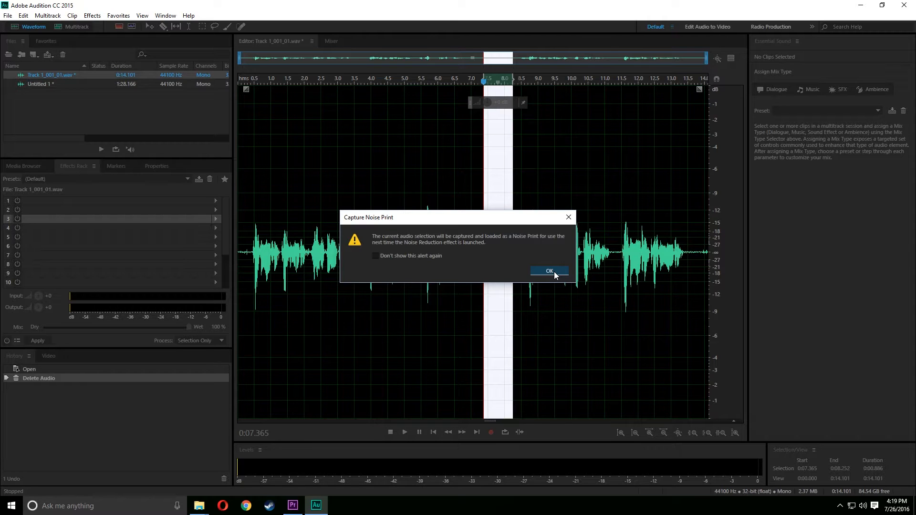
pyautogui.click(553, 270)
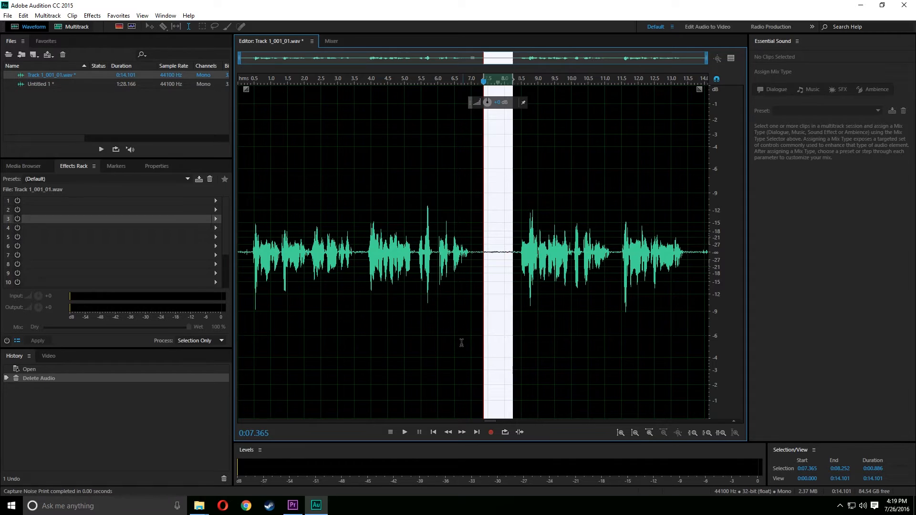
# Select the audio from 8 seconds to the end and apply Noise Reduction to it at 100%, using the captured noise print.
pyautogui.click(529, 252)
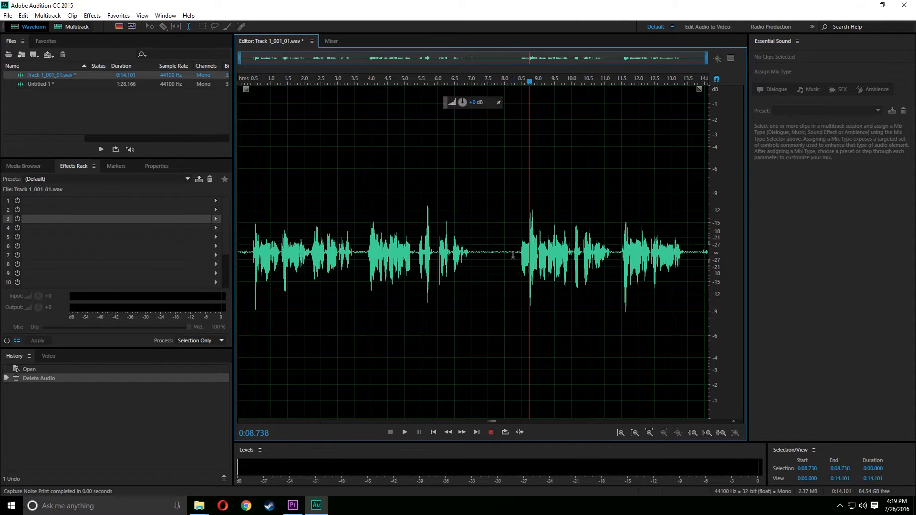
pyautogui.moveTo(506, 254); pyautogui.dragTo(720, 296)
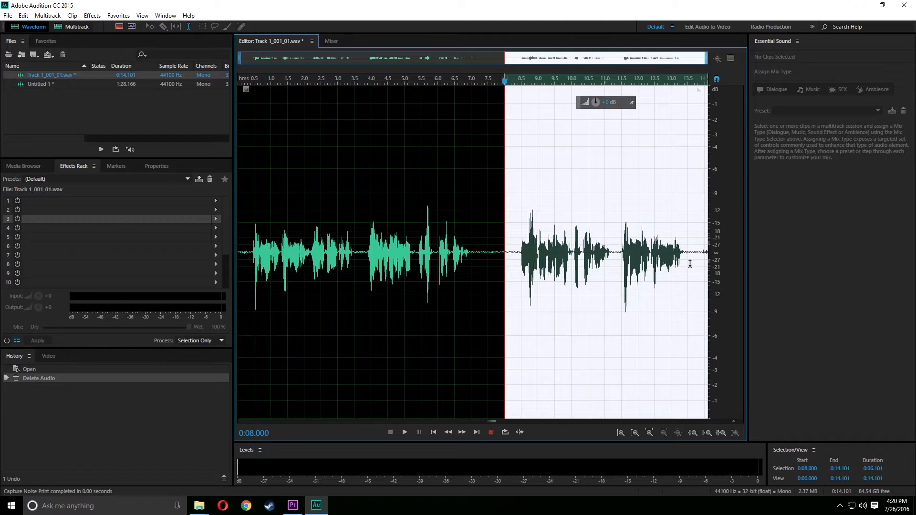
pyautogui.click(93, 17)
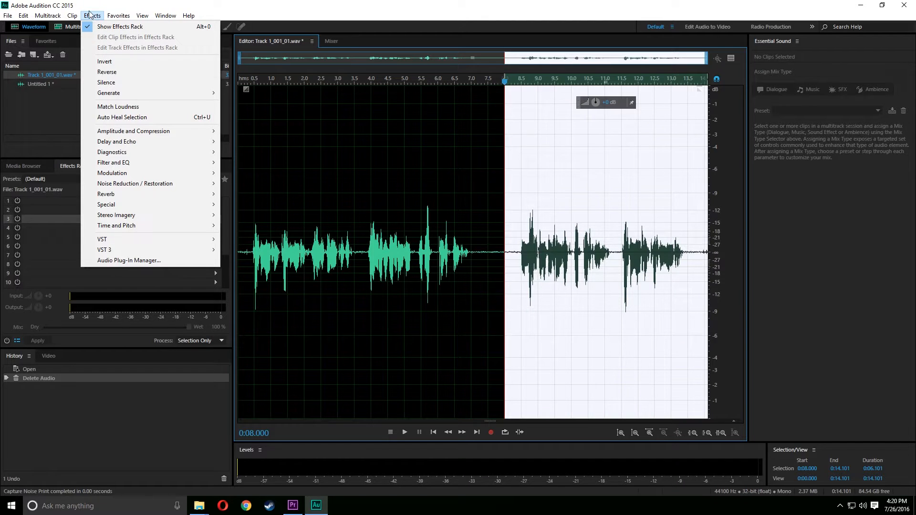
pyautogui.moveTo(158, 185)
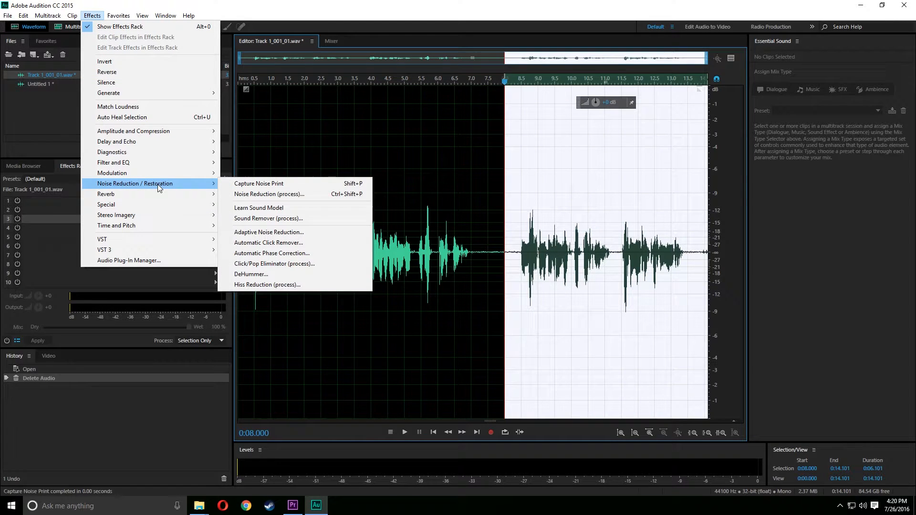
pyautogui.click(262, 196)
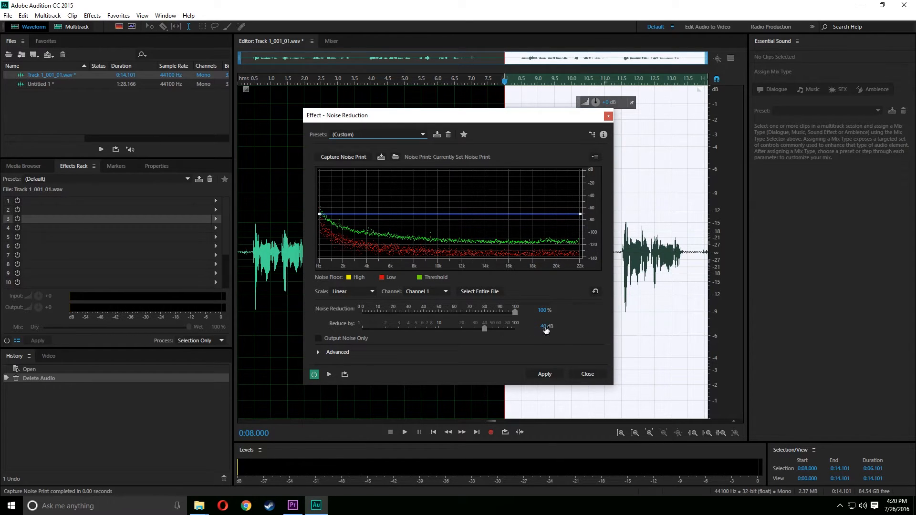
pyautogui.moveTo(513, 311)
pyautogui.mouseDown()
pyautogui.moveTo(460, 314)
pyautogui.moveTo(528, 316)
pyautogui.mouseUp()
pyautogui.click(545, 376)
pyautogui.click(545, 375)
# Play the track from 6 seconds to the end to compare the untreated audio with the noise-reduced part.
pyautogui.click(539, 302)
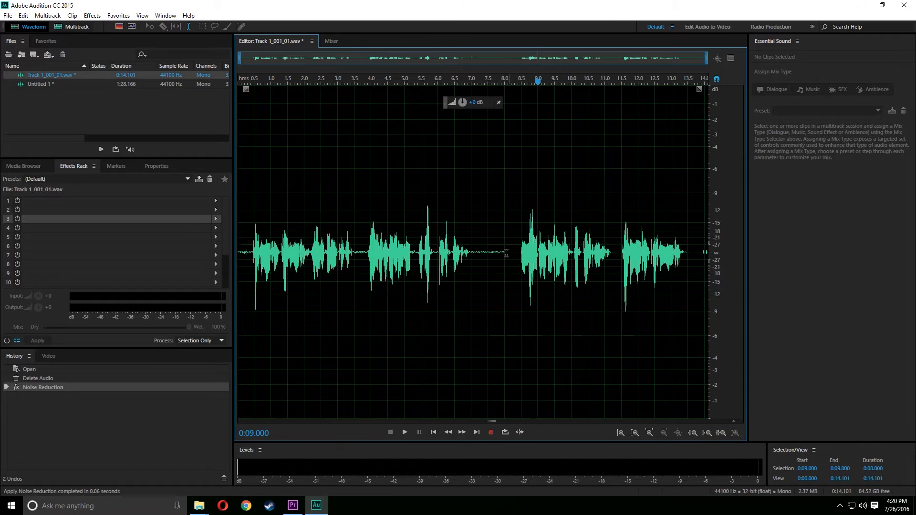
pyautogui.moveTo(518, 253); pyautogui.dragTo(472, 255)
pyautogui.click(508, 260)
pyautogui.click(509, 255)
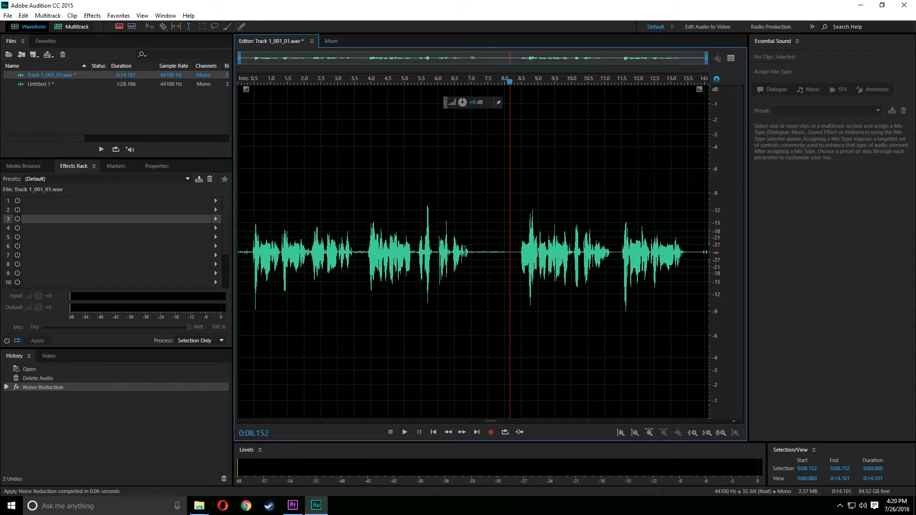
pyautogui.click(437, 255)
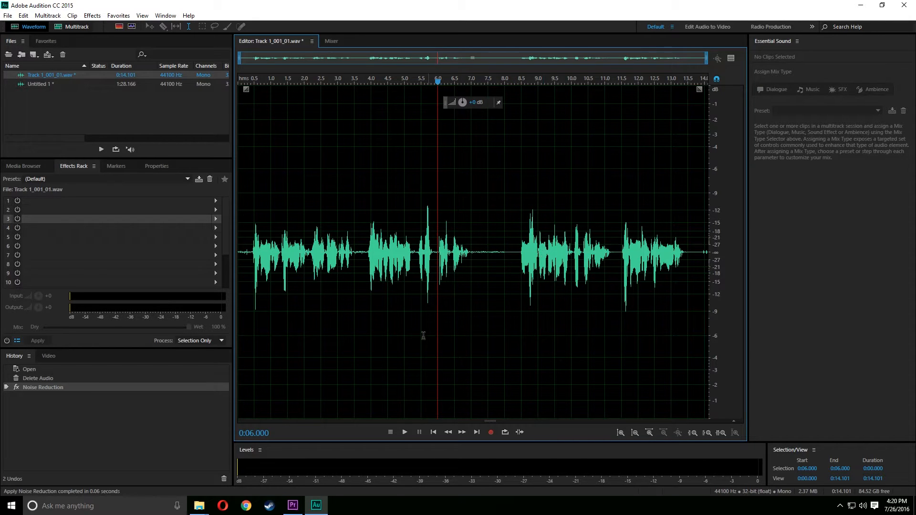
pyautogui.click(404, 432)
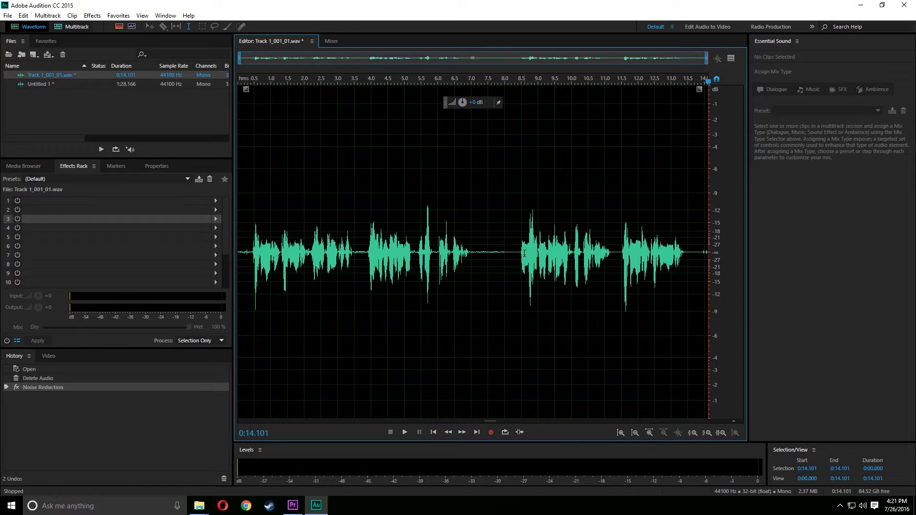
pyautogui.moveTo(518, 252); pyautogui.dragTo(698, 267)
pyautogui.click(669, 283)
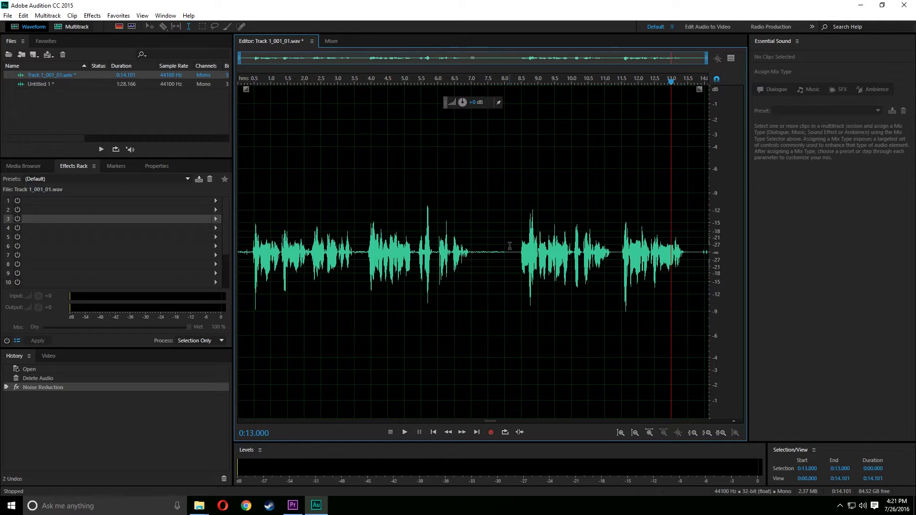
pyautogui.moveTo(515, 241); pyautogui.dragTo(709, 267)
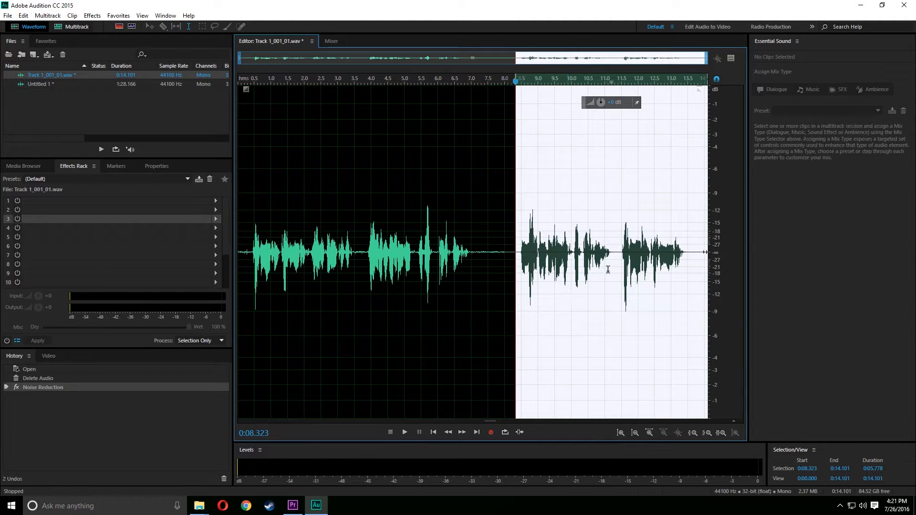
pyautogui.click(553, 249)
pyautogui.moveTo(521, 253); pyautogui.dragTo(698, 265)
pyautogui.click(621, 259)
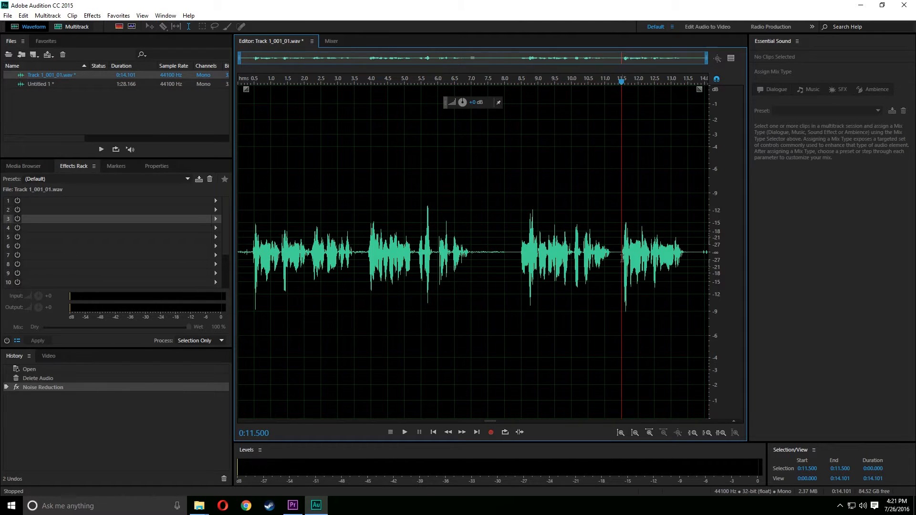
pyautogui.moveTo(509, 253); pyautogui.dragTo(694, 291)
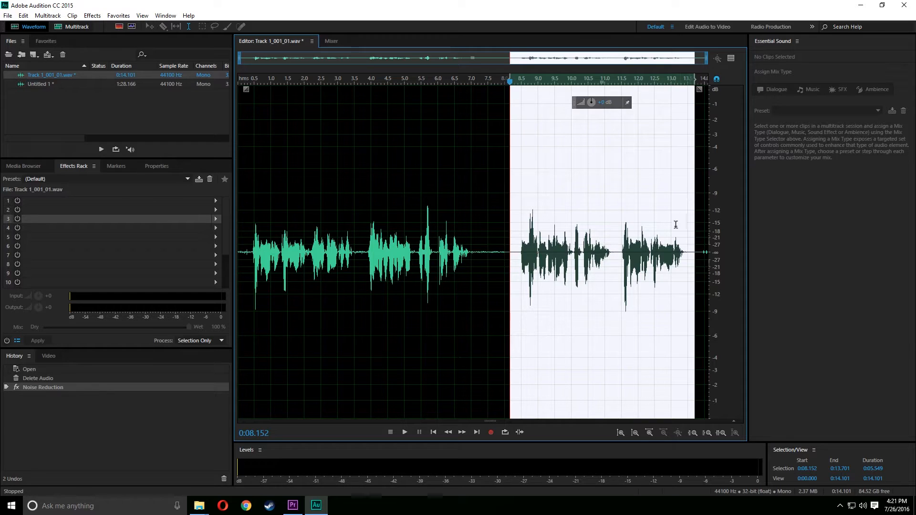
pyautogui.click(651, 228)
pyautogui.moveTo(521, 227); pyautogui.dragTo(714, 256)
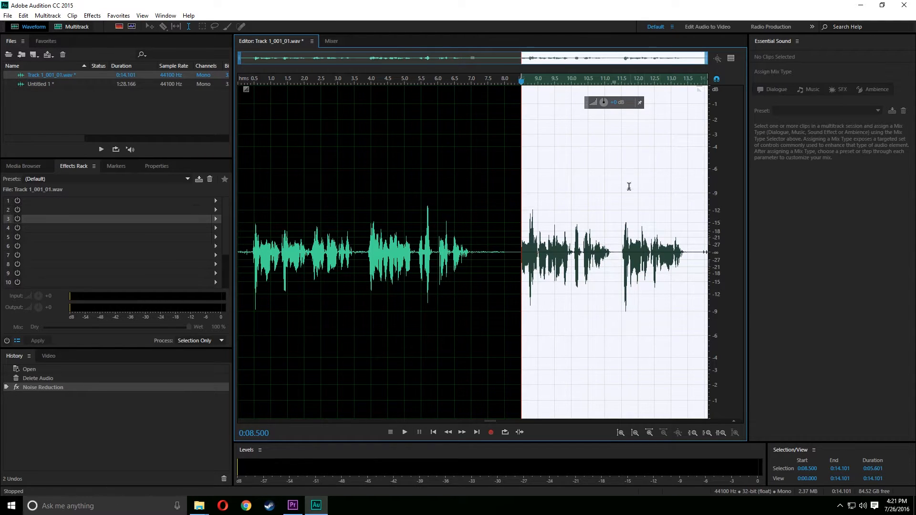
pyautogui.click(595, 210)
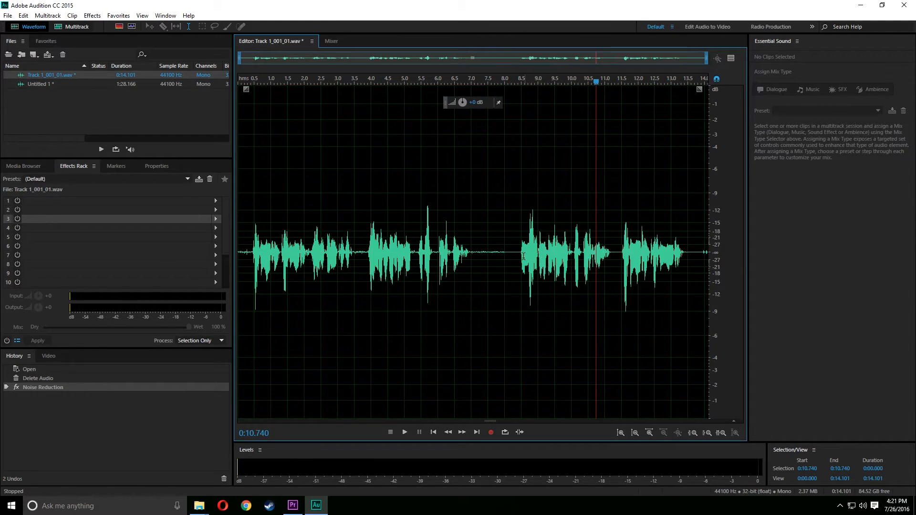
# Select the audio from about 8.2 seconds to the end and normalize it to -0.1 dB.
pyautogui.moveTo(512, 252); pyautogui.dragTo(737, 265)
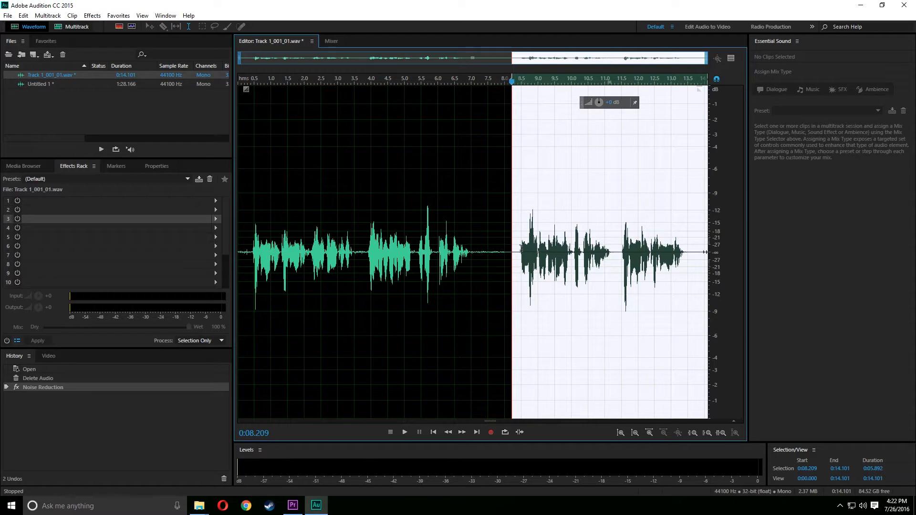
pyautogui.click(98, 17)
pyautogui.moveTo(114, 19)
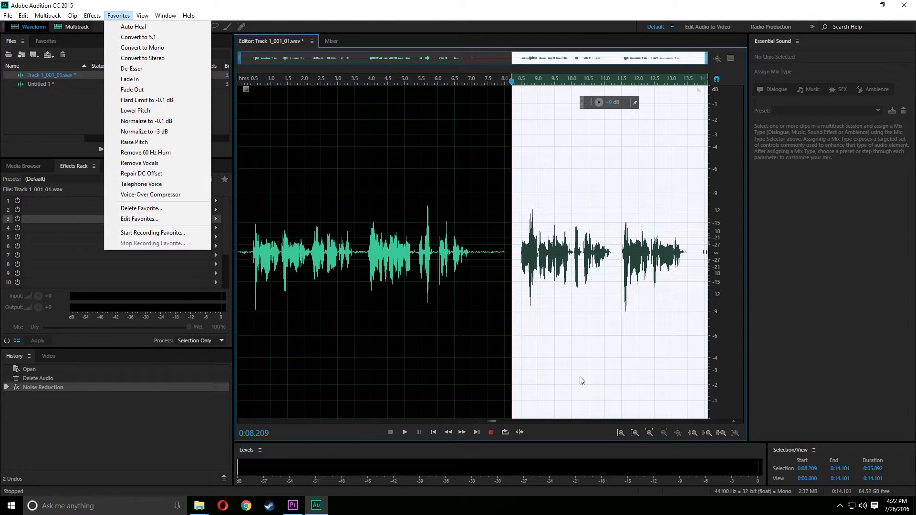
pyautogui.click(152, 122)
# Undo the normalization and restore it from the history to compare the waveform before and after.
pyautogui.click(518, 260)
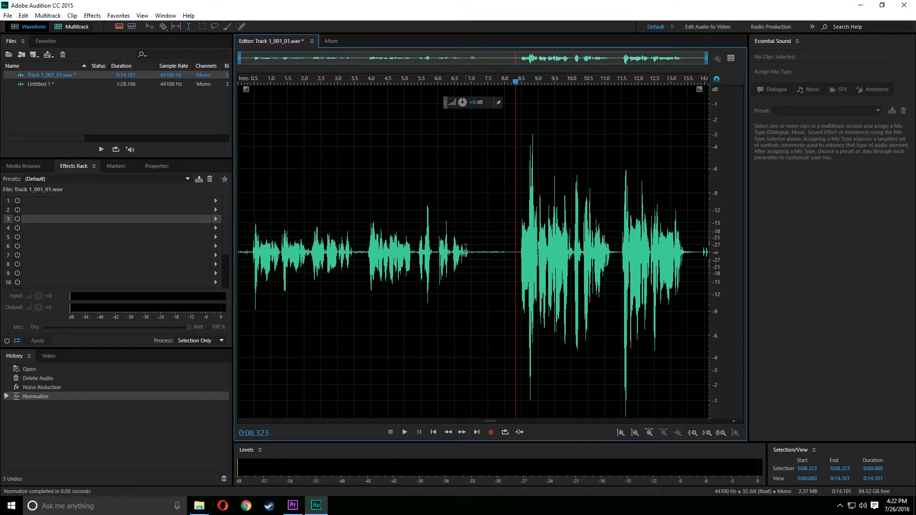
pyautogui.hotkey('ctrl', 'z')
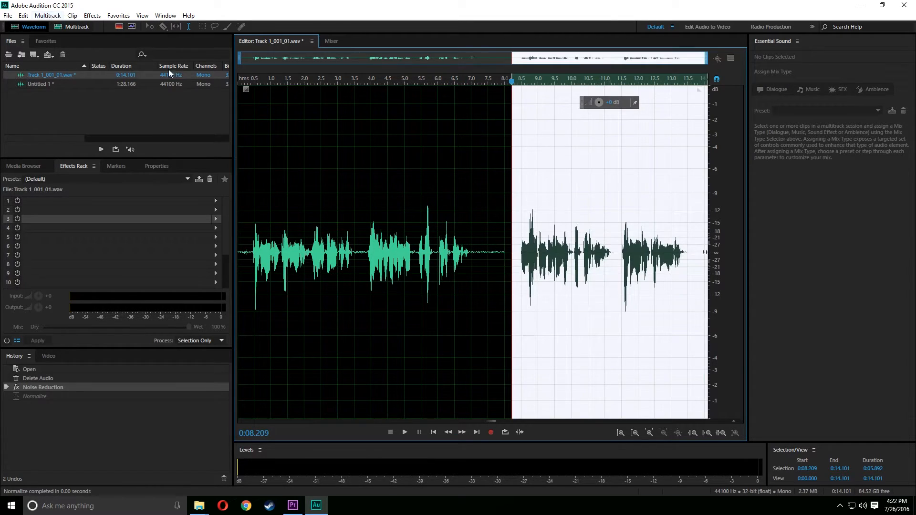
pyautogui.click(42, 398)
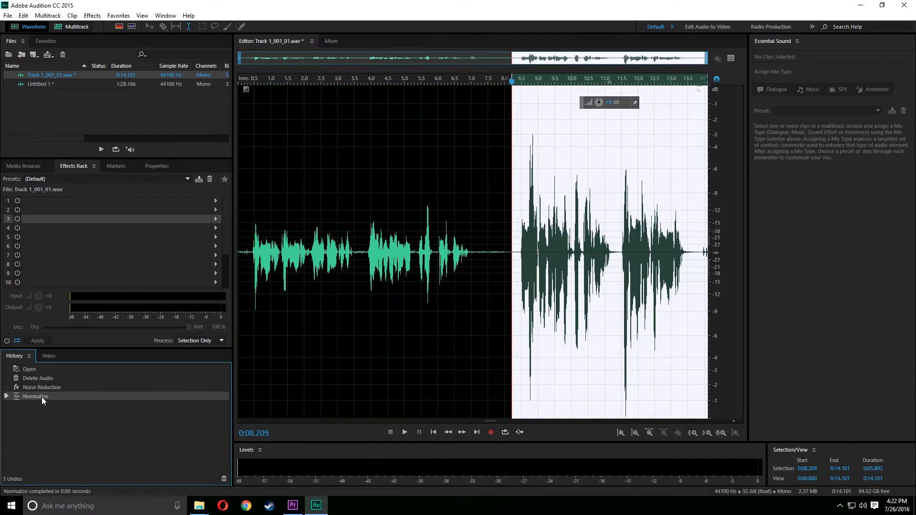
# Play the track from just before 4 seconds to the end to compare the original audio with the normalized part.
pyautogui.click(516, 268)
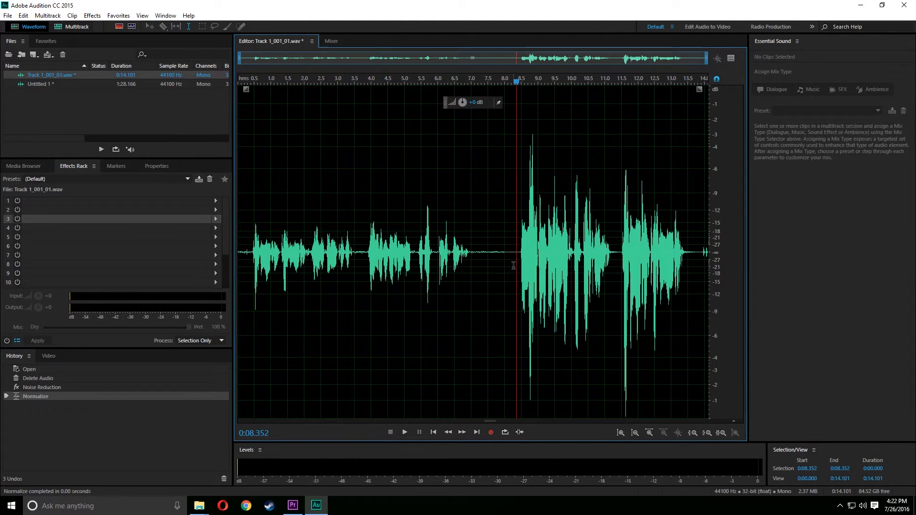
pyautogui.click(360, 264)
pyautogui.press('space')
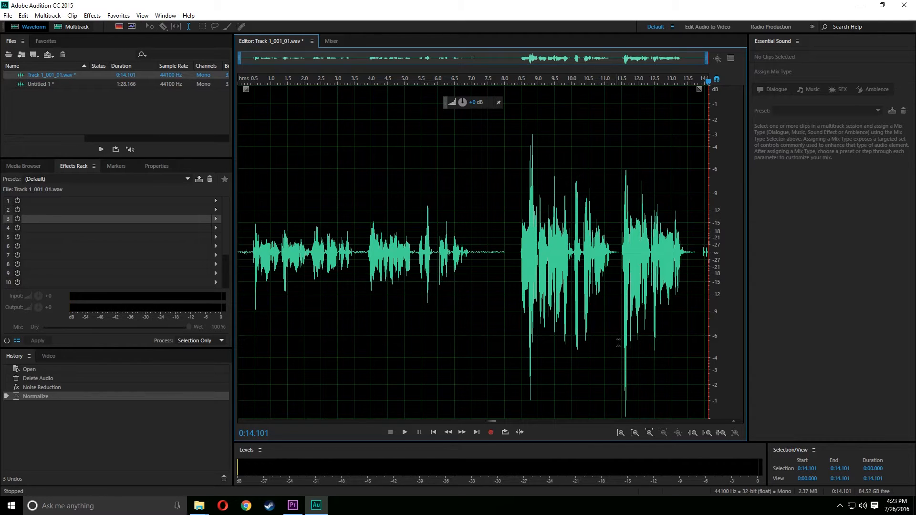
pyautogui.moveTo(613, 394); pyautogui.dragTo(632, 403)
pyautogui.click(682, 397)
pyautogui.click(638, 402)
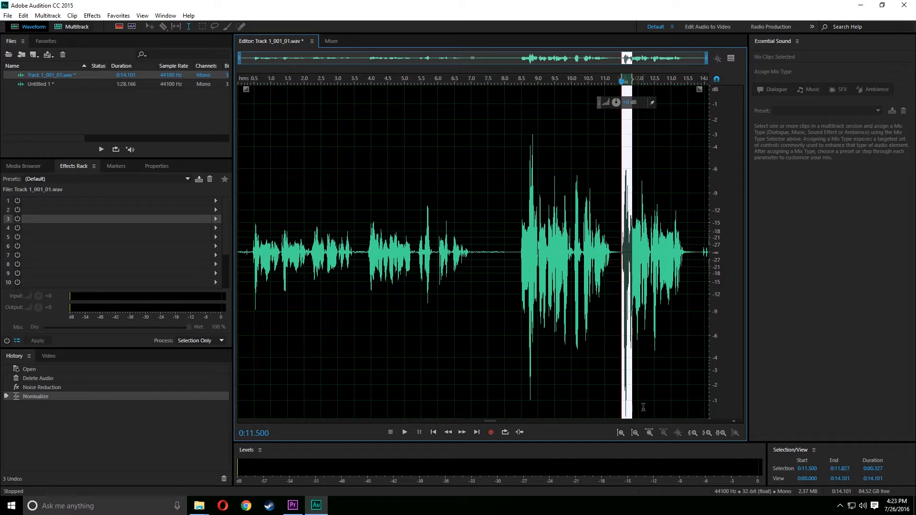
pyautogui.click(614, 387)
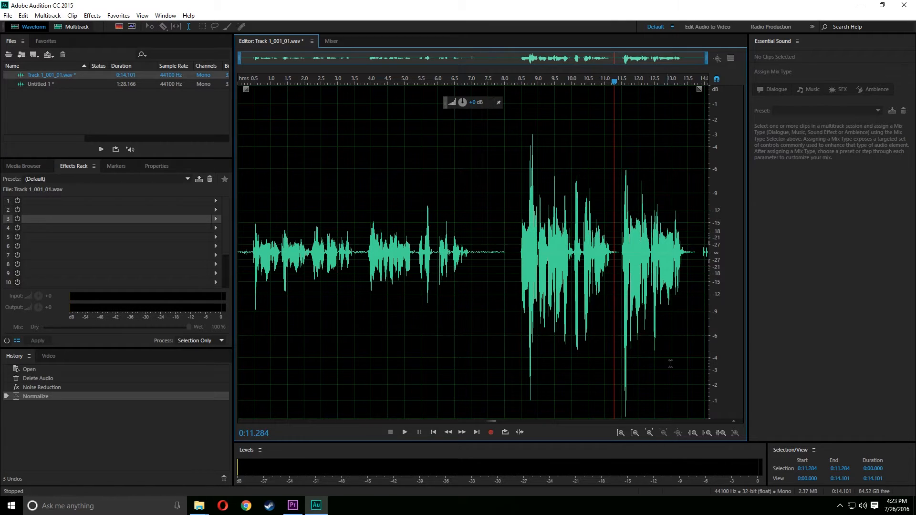
pyautogui.click(511, 356)
pyautogui.moveTo(511, 356); pyautogui.dragTo(698, 362)
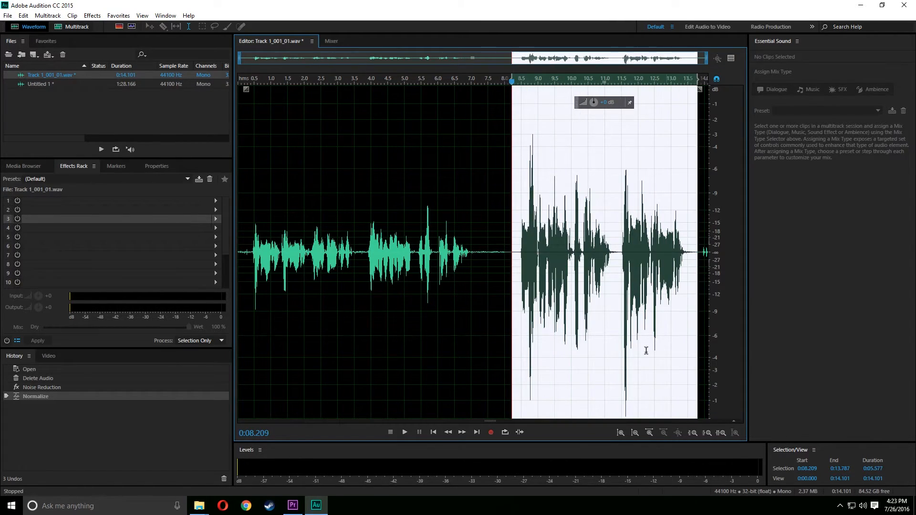
pyautogui.click(515, 319)
# Select the audio from about 8.1 seconds to the end and add the Tube-modeled Compressor to slot 1 of the effects rack.
pyautogui.moveTo(509, 302); pyautogui.dragTo(725, 342)
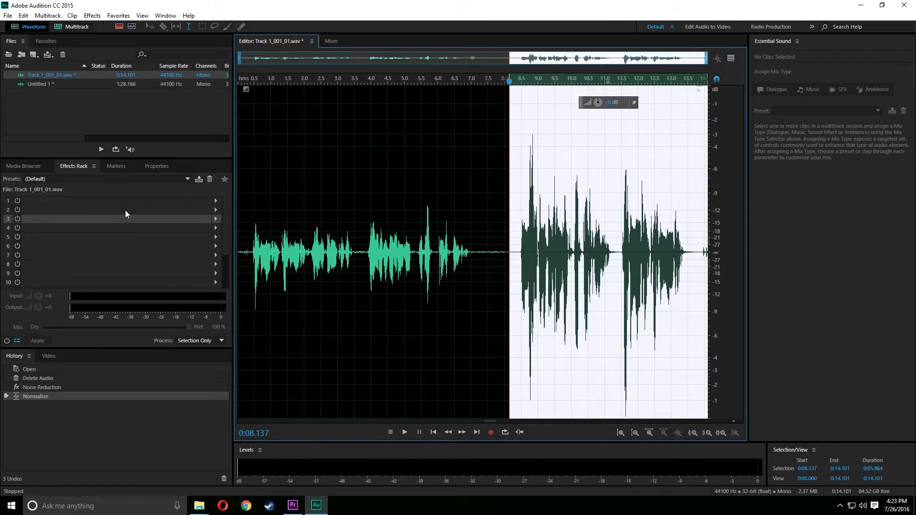
pyautogui.click(88, 17)
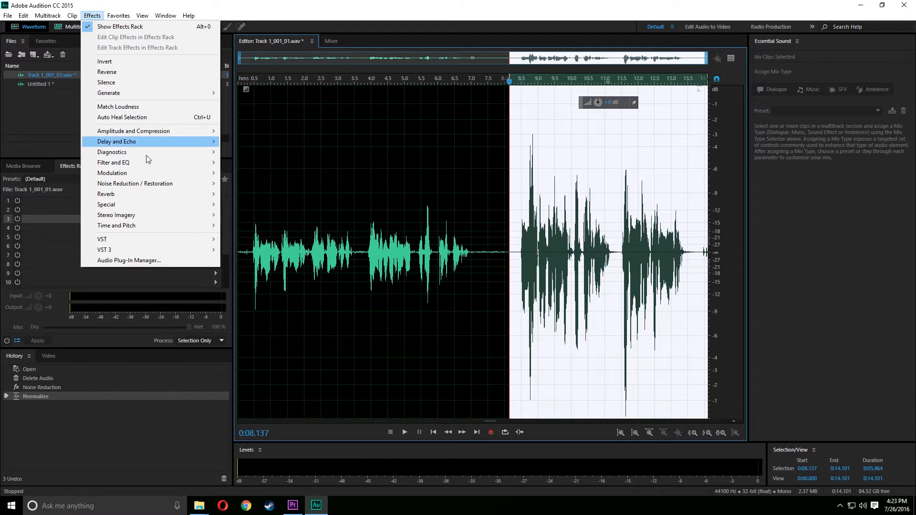
pyautogui.moveTo(160, 131)
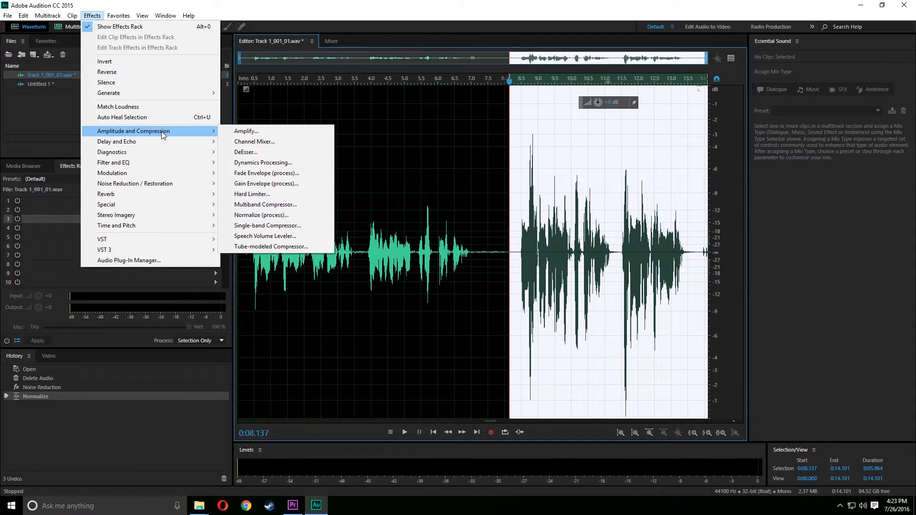
pyautogui.click(54, 202)
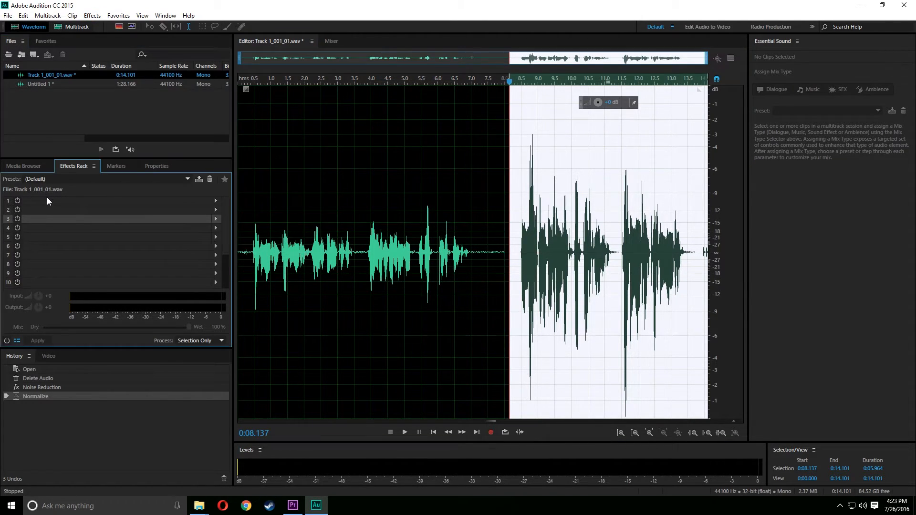
pyautogui.click(49, 202)
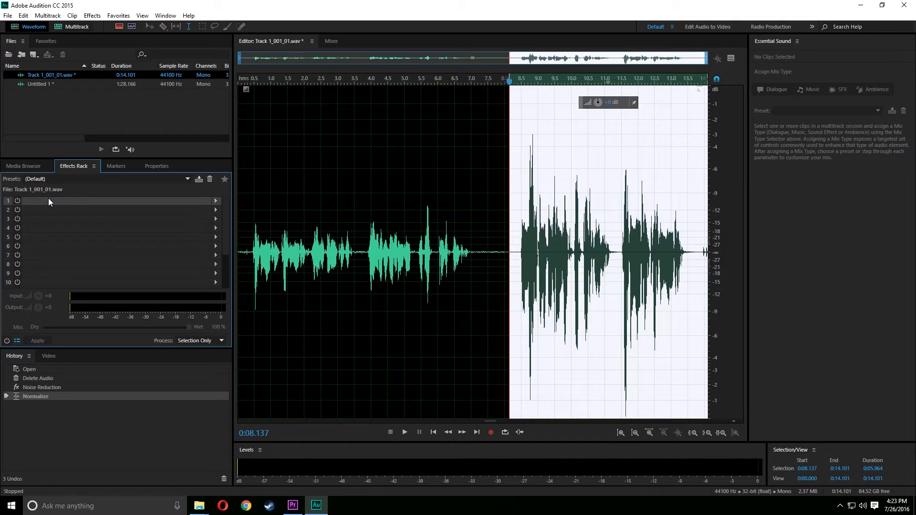
pyautogui.click(215, 201)
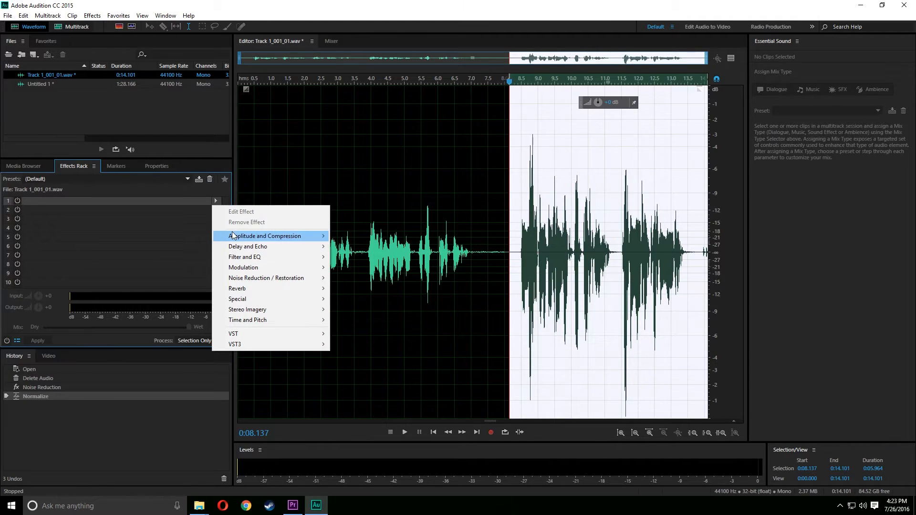
pyautogui.moveTo(232, 235)
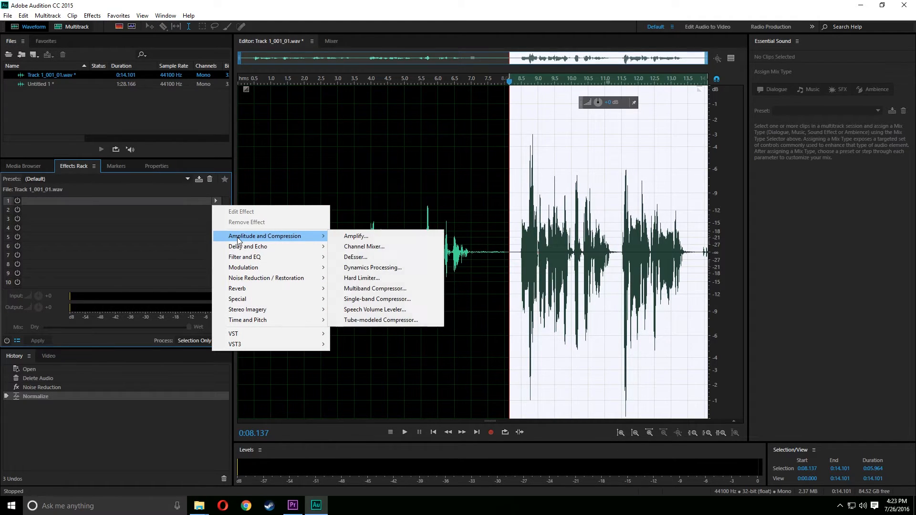
pyautogui.click(404, 320)
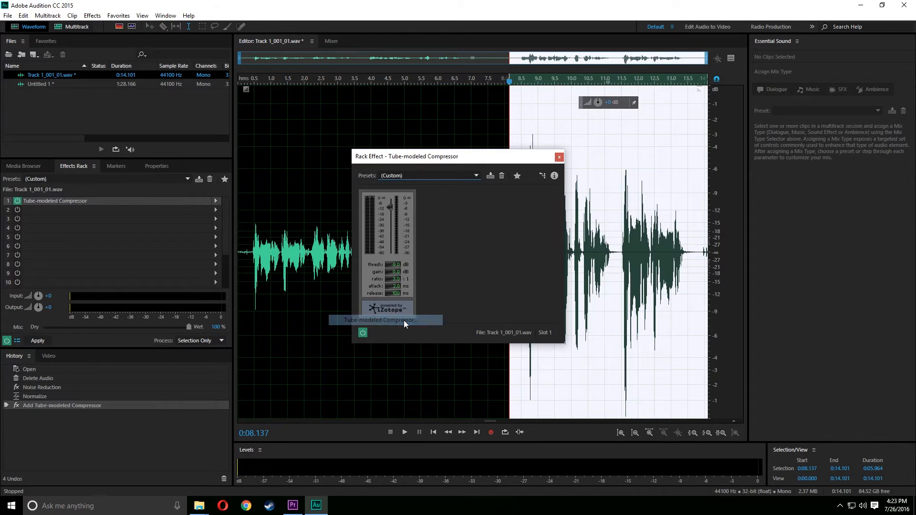
# Set the compressor's threshold to -7 dB, close its settings and apply the effects rack to the selected audio.
pyautogui.moveTo(388, 267); pyautogui.dragTo(394, 268)
pyautogui.doubleClick(395, 264)
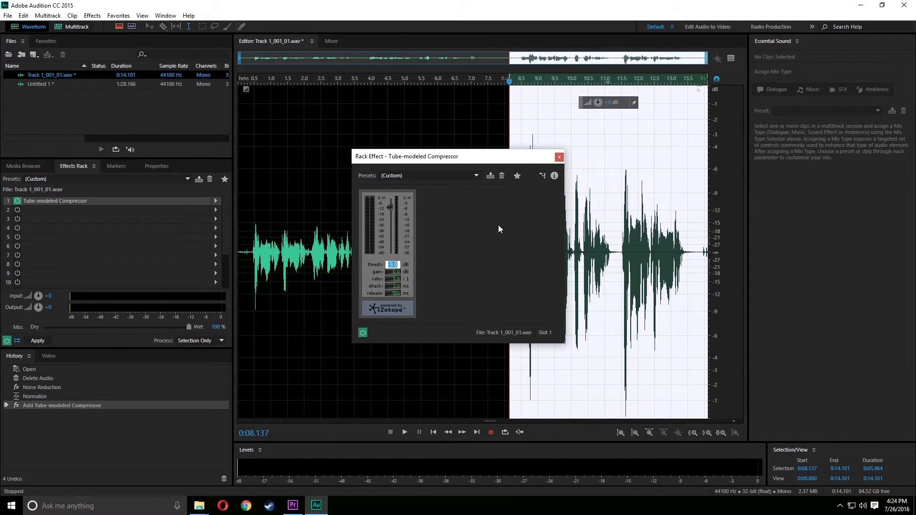
pyautogui.write('-7')
pyautogui.press('Tab')
pyautogui.moveTo(397, 268); pyautogui.dragTo(398, 272)
pyautogui.click(557, 157)
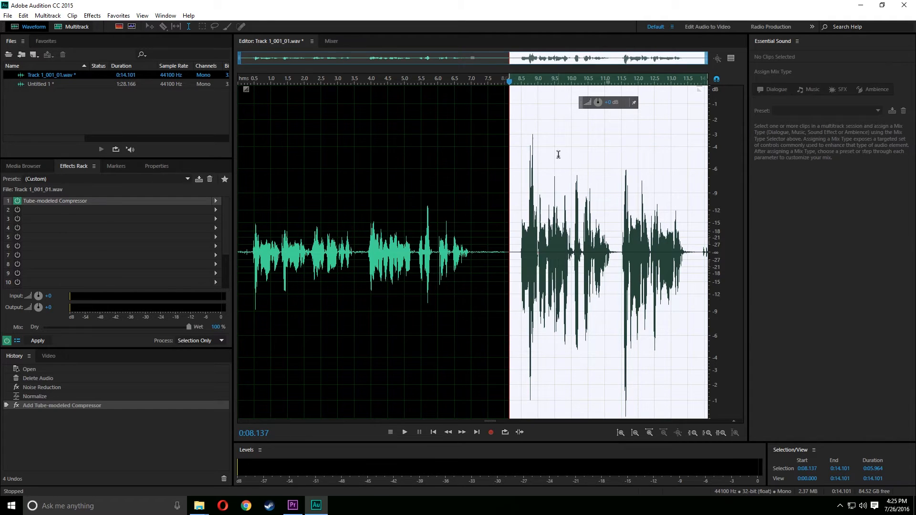
pyautogui.click(38, 340)
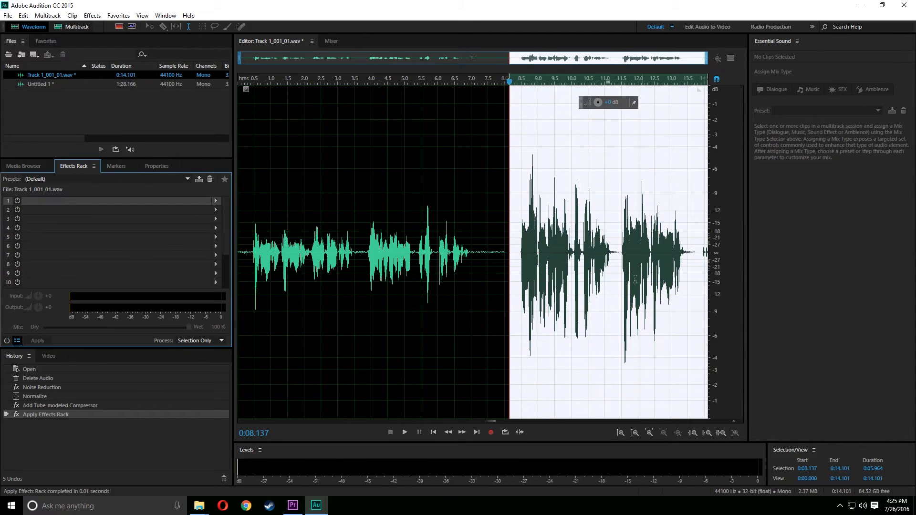
# Play the track from about 5.3 seconds through the compressed speech to compare both parts, and stop playback.
pyautogui.click(560, 335)
pyautogui.click(499, 296)
pyautogui.click(414, 278)
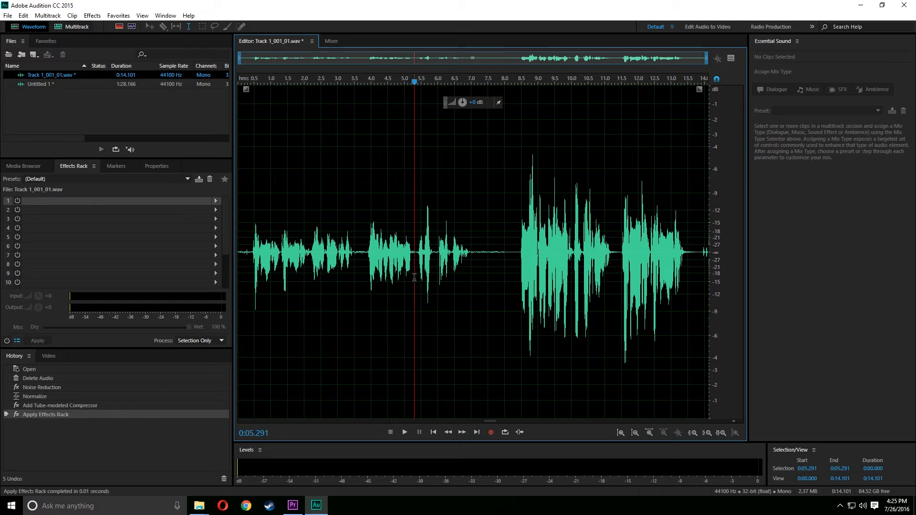
pyautogui.press('space')
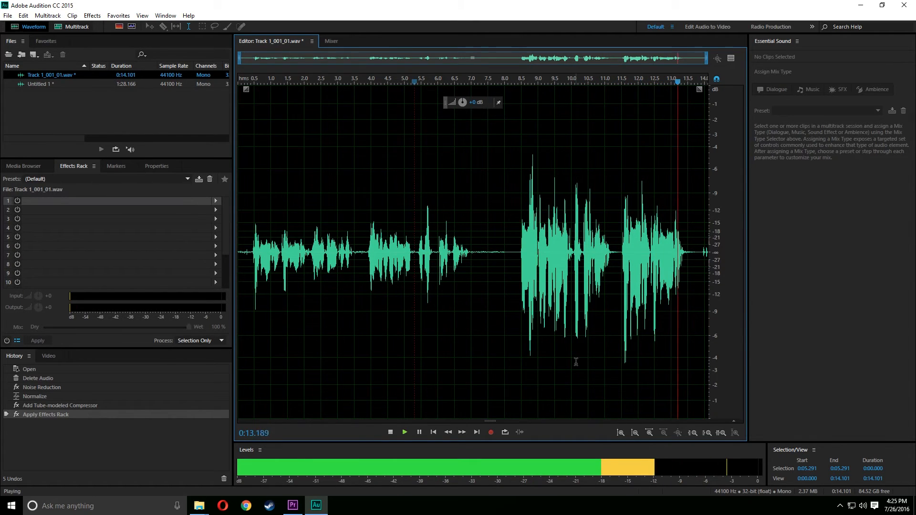
pyautogui.press('space')
# Play the compressed part from about 8.4 seconds to check its level on the meter, stopping near 13.5 seconds.
pyautogui.click(518, 304)
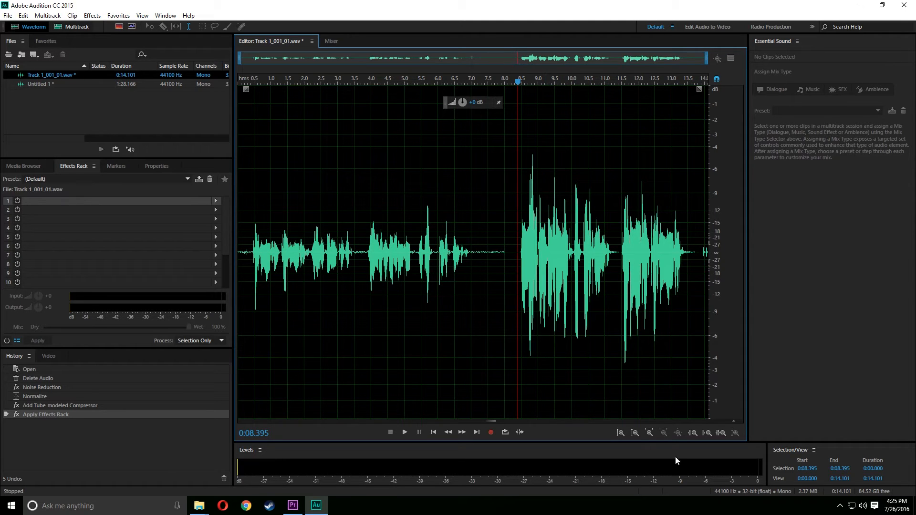
pyautogui.press('space')
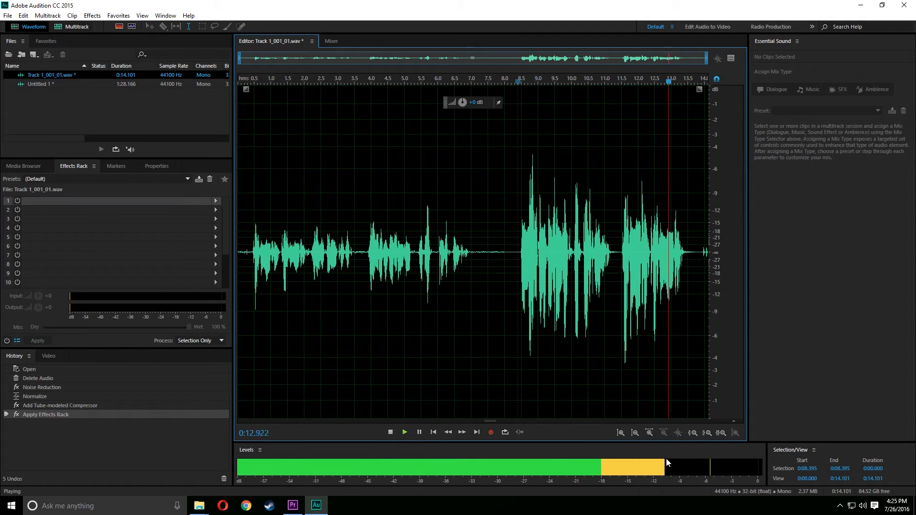
pyautogui.press('space')
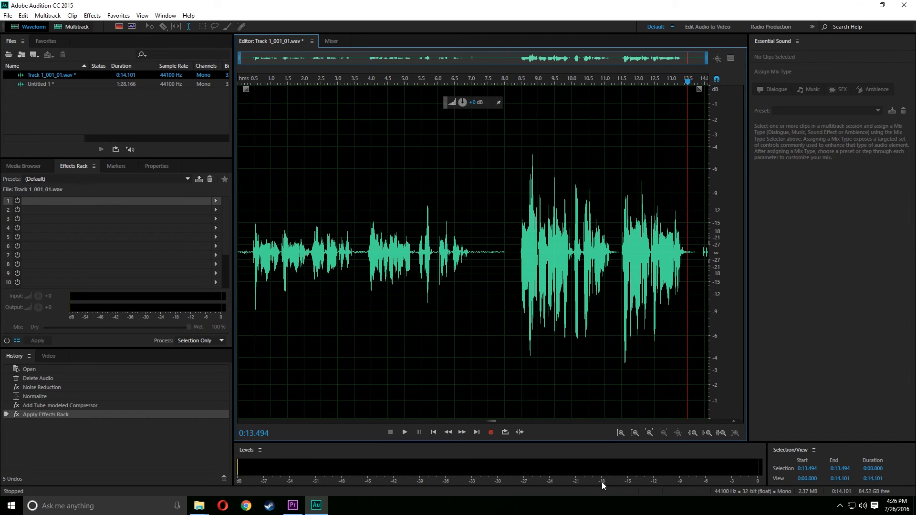
# Play the untreated part from about 3.8 seconds to check its level on the meter, stopping at about 7.75 seconds.
pyautogui.click(366, 257)
pyautogui.press('space')
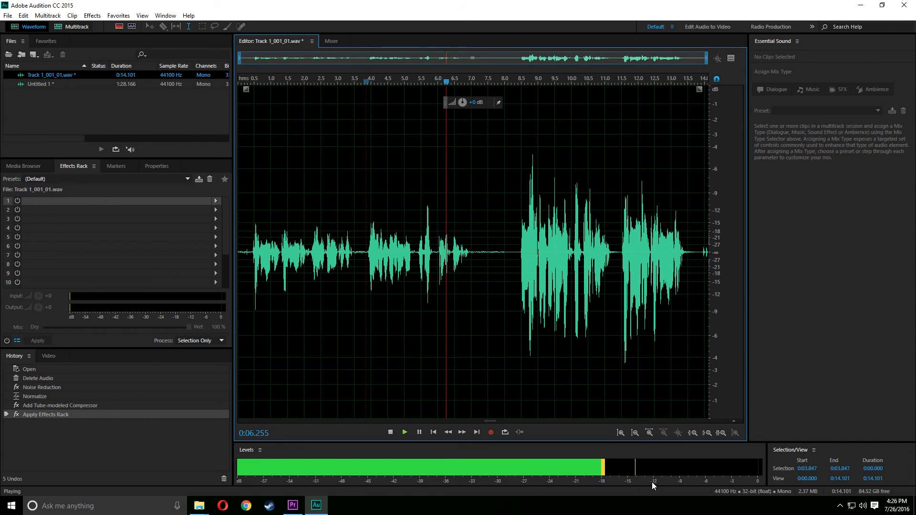
pyautogui.press('space')
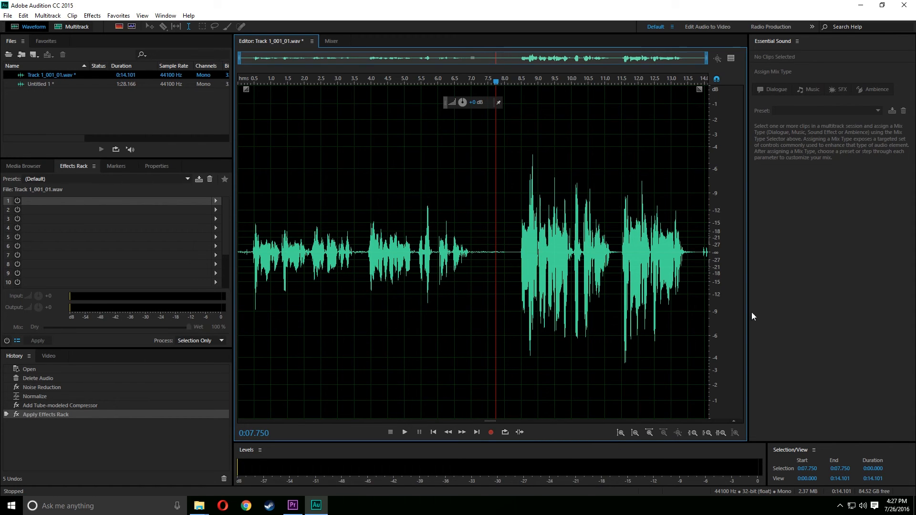
pyautogui.click(516, 265)
pyautogui.moveTo(517, 265); pyautogui.dragTo(689, 394)
pyautogui.click(677, 397)
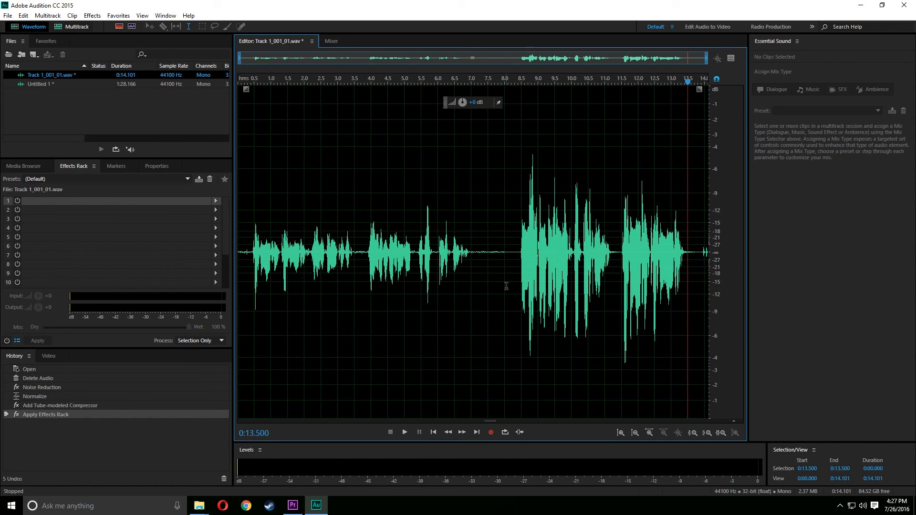
pyautogui.click(463, 253)
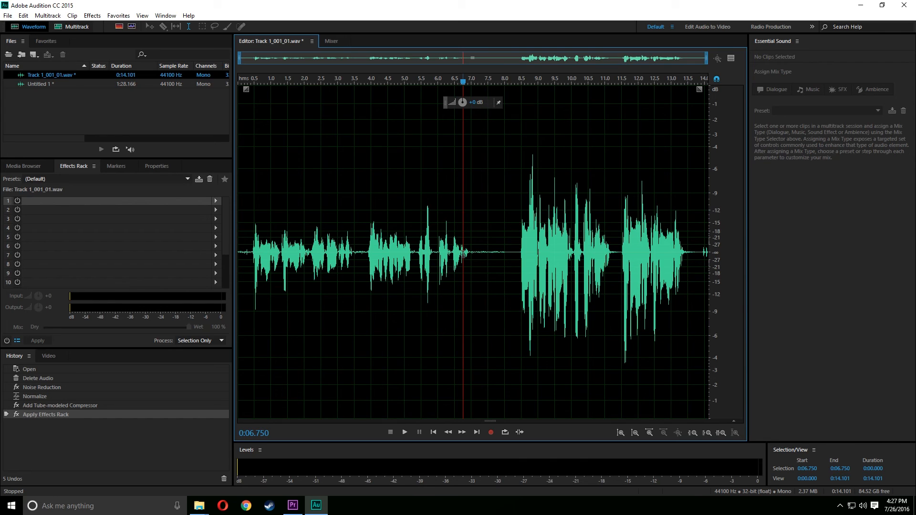